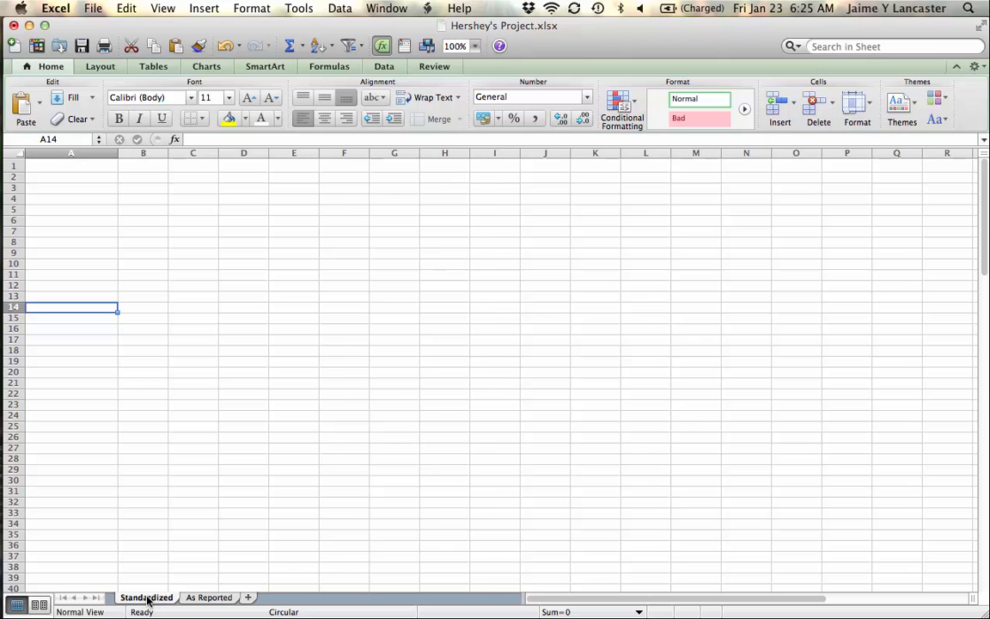
# Step: Highlight the As Reported Annual Income Statement heading on the As Reported sheet in yellow
pyautogui.click(210, 599)
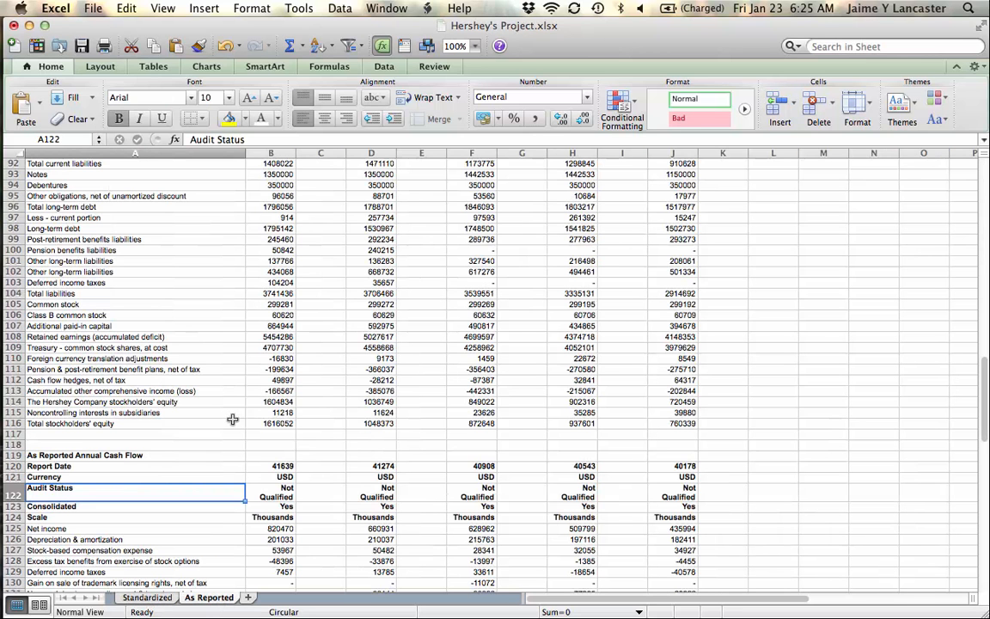
pyautogui.scroll(10, 232, 323)
pyautogui.scroll(15, 257, 358)
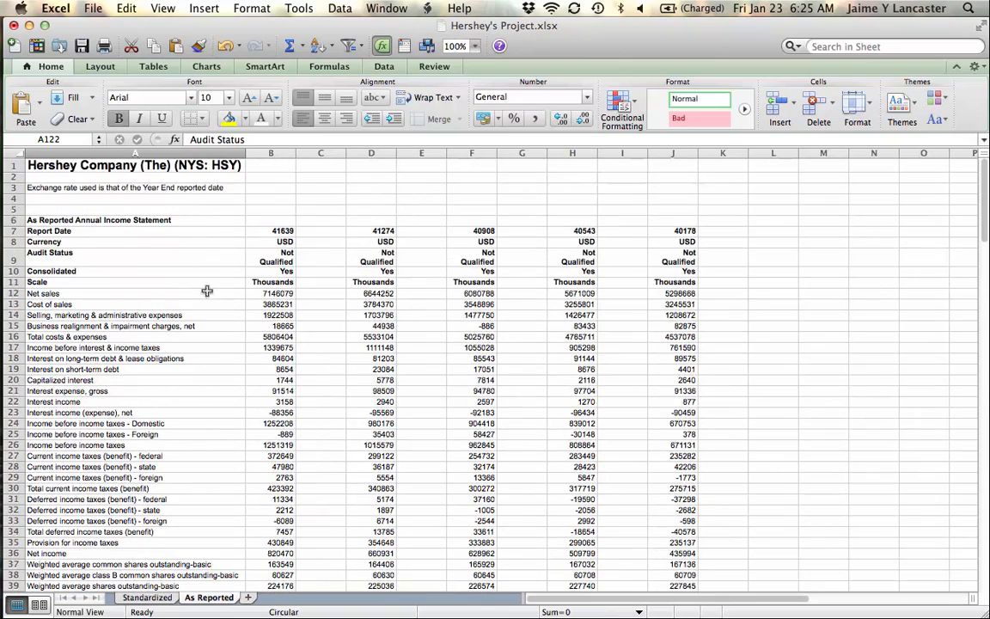
pyautogui.click(148, 220)
pyautogui.click(227, 118)
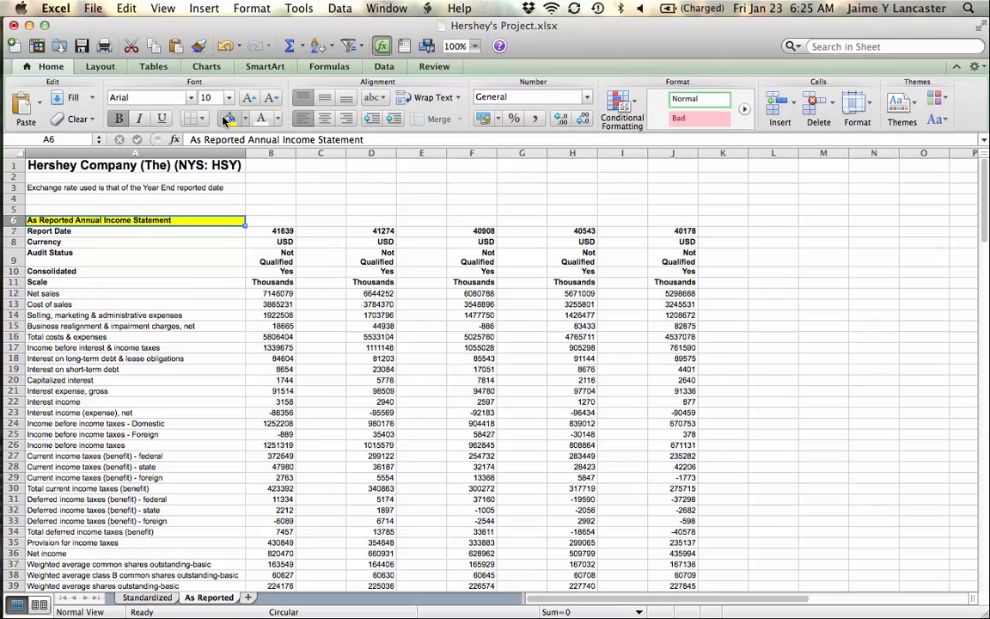
# Step: Fill the As Reported Annual Balance Sheet and As Reported Annual Cash Flow headings with yellow
pyautogui.scroll(-10, 156, 387)
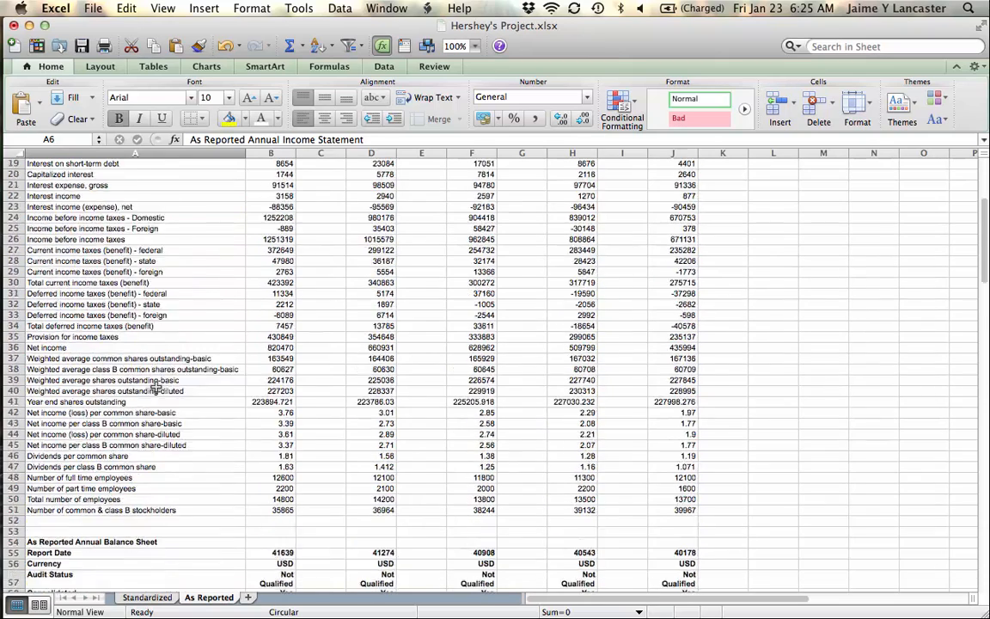
pyautogui.click(146, 368)
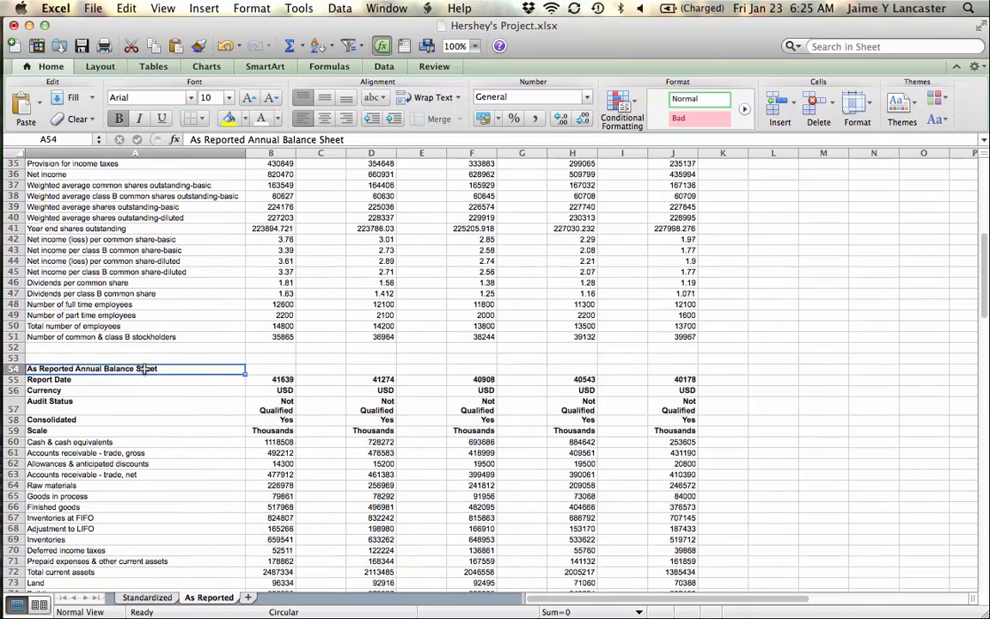
pyautogui.click(225, 121)
pyautogui.scroll(-15, 146, 532)
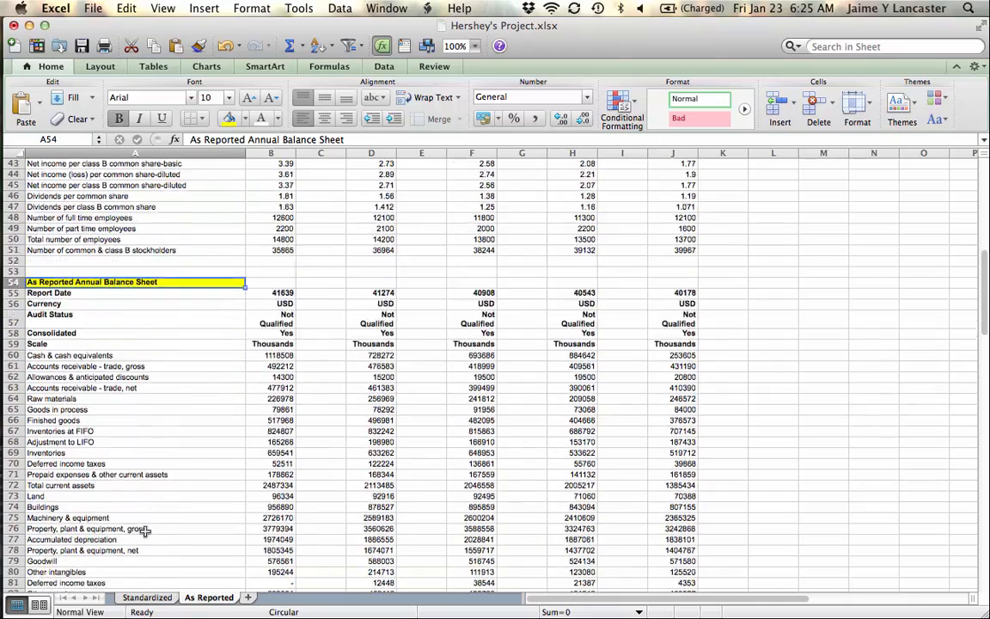
pyautogui.click(146, 531)
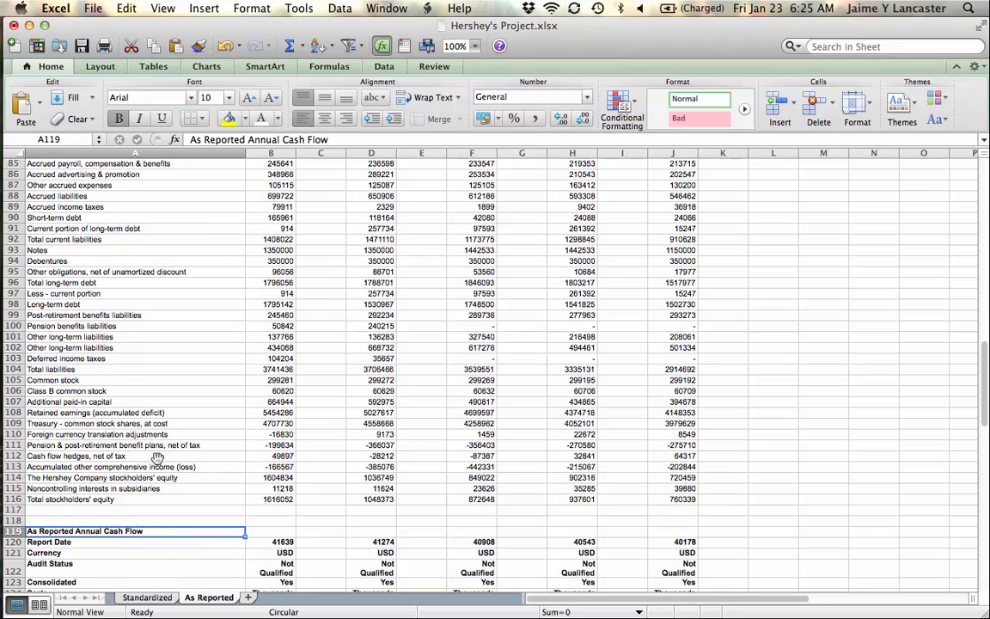
pyautogui.click(229, 119)
pyautogui.scroll(20, 257, 329)
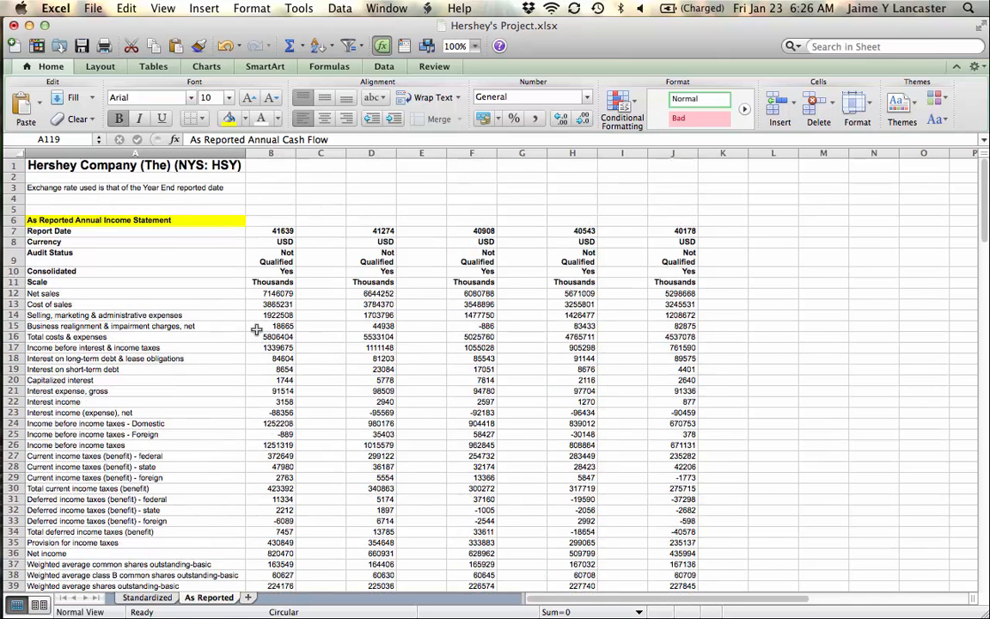
# Step: Bring up the empty Standardized sheet, then switch to Mergent Online in Firefox and show Hershey's standardized company financials
pyautogui.click(158, 599)
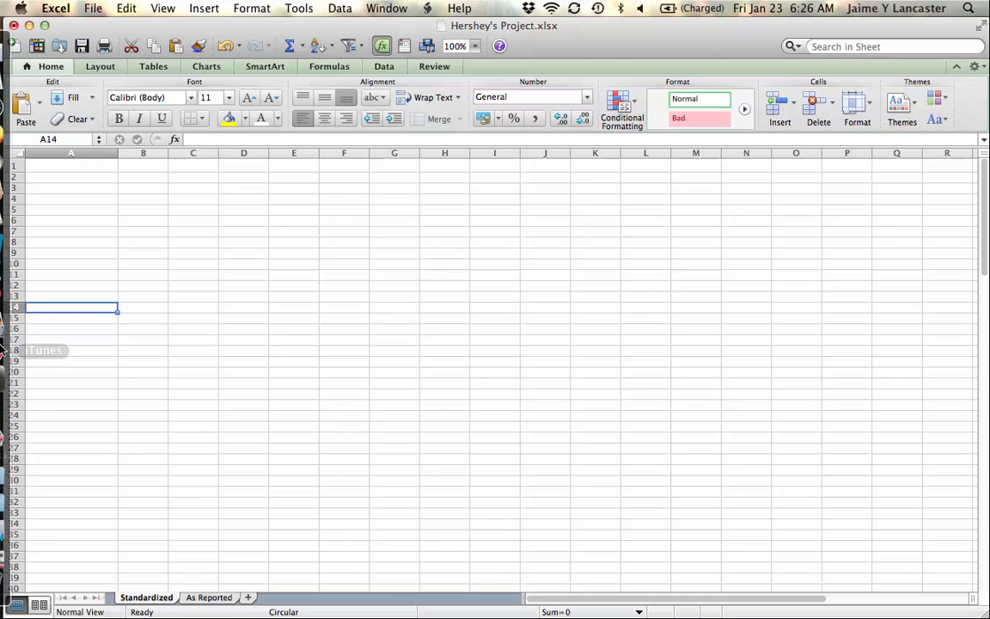
pyautogui.moveTo(21, 155)
pyautogui.click(21, 135)
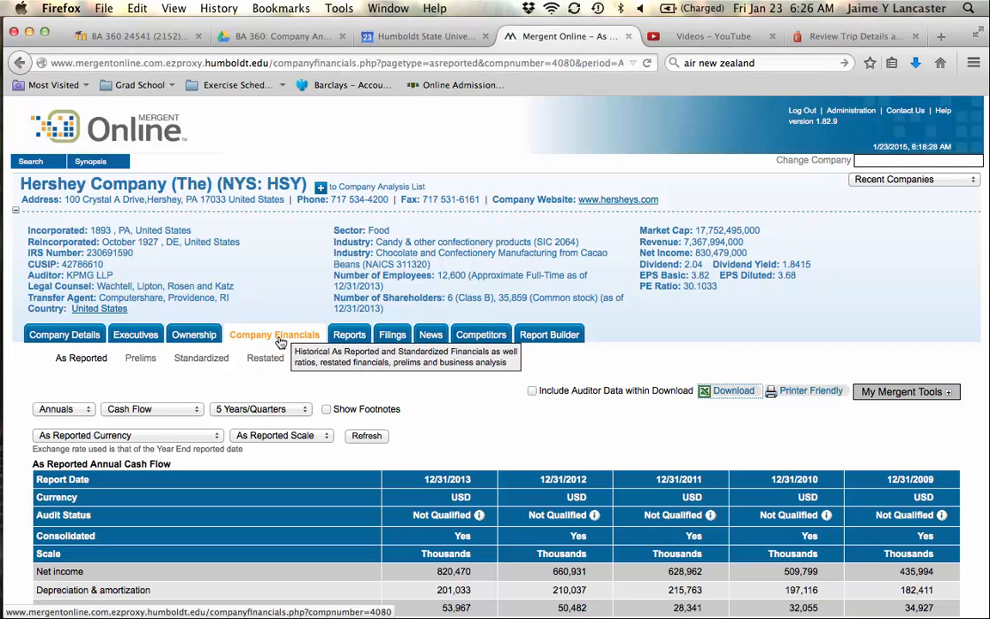
pyautogui.click(196, 361)
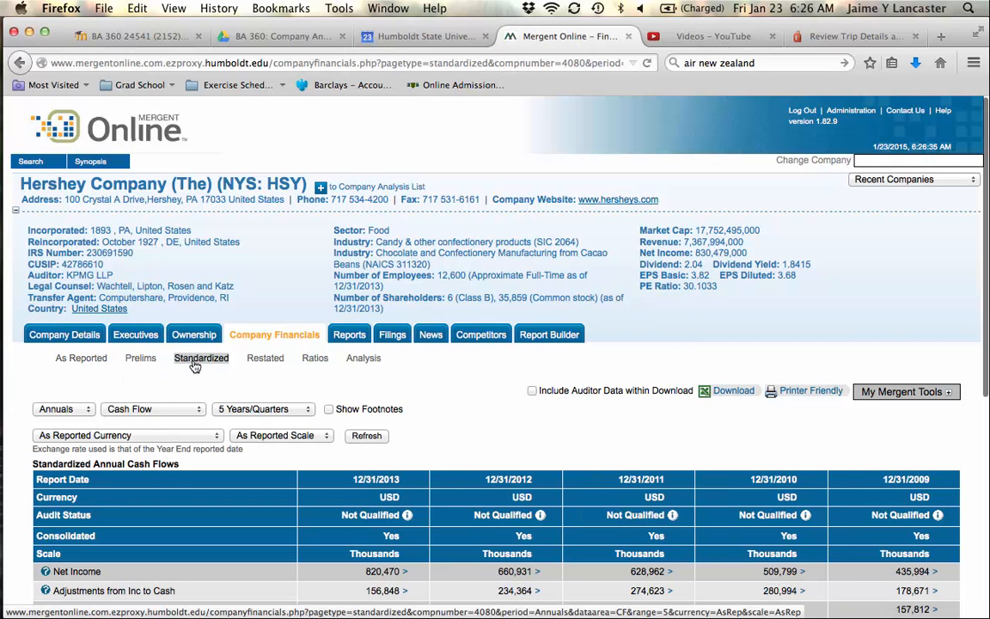
pyautogui.scroll(-4, 475, 430)
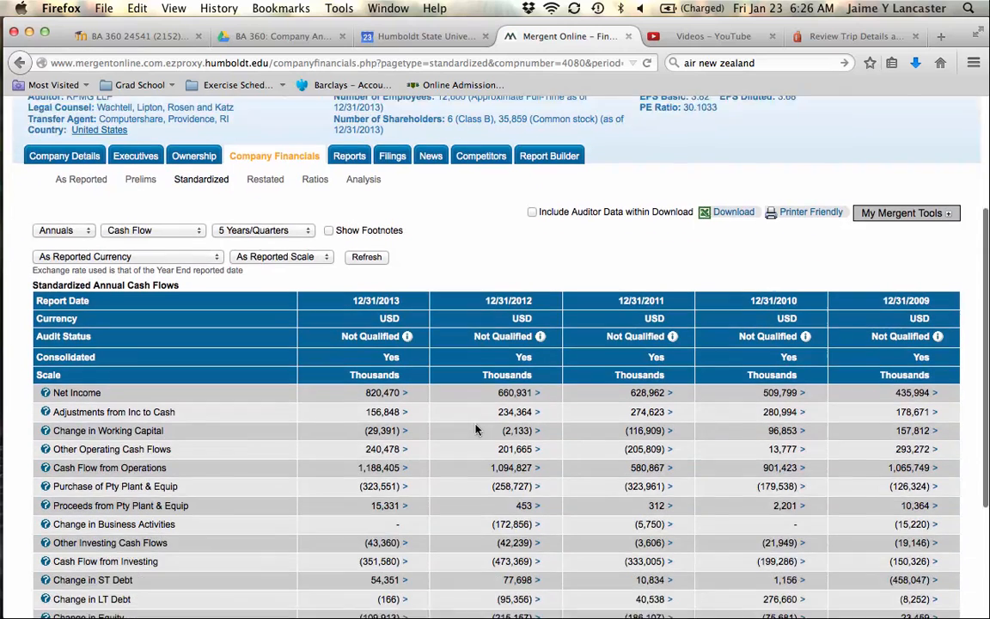
pyautogui.scroll(3, 475, 430)
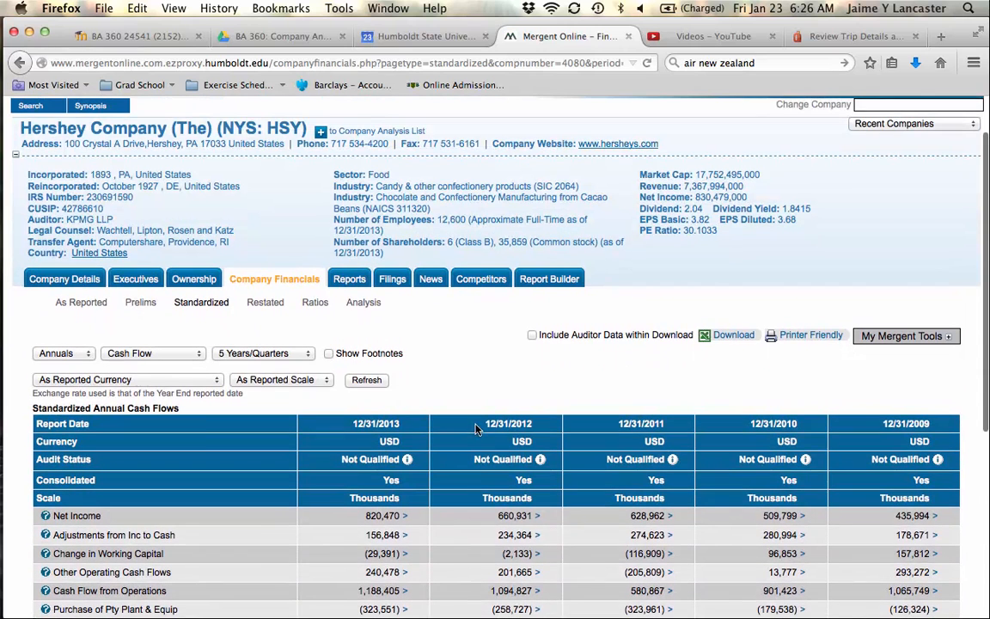
# Step: Load the standardized annual Income Statement, then download it and open the file with Microsoft Excel
pyautogui.click(175, 361)
pyautogui.click(170, 380)
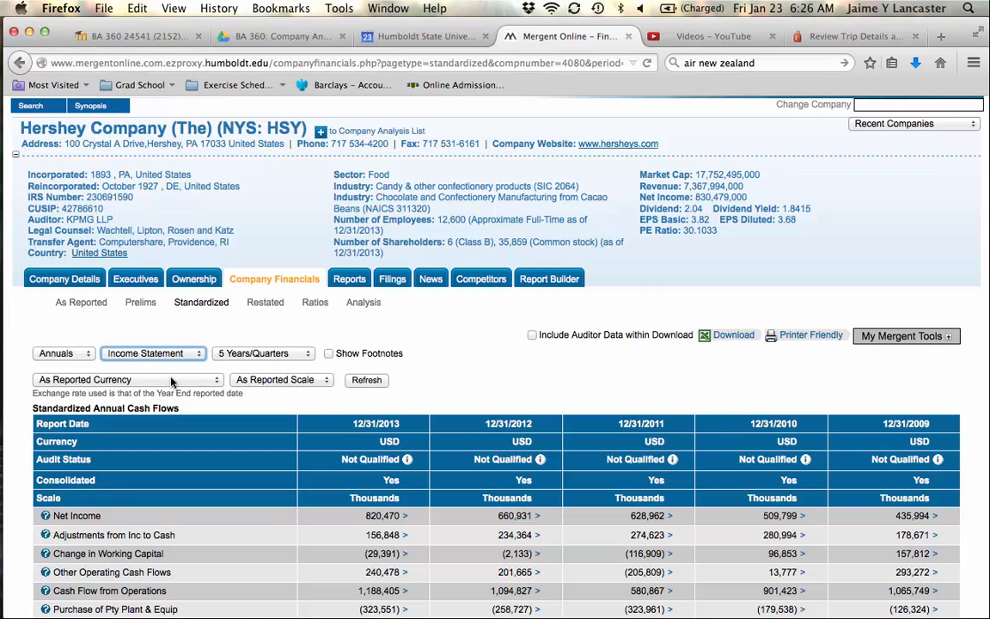
pyautogui.click(365, 380)
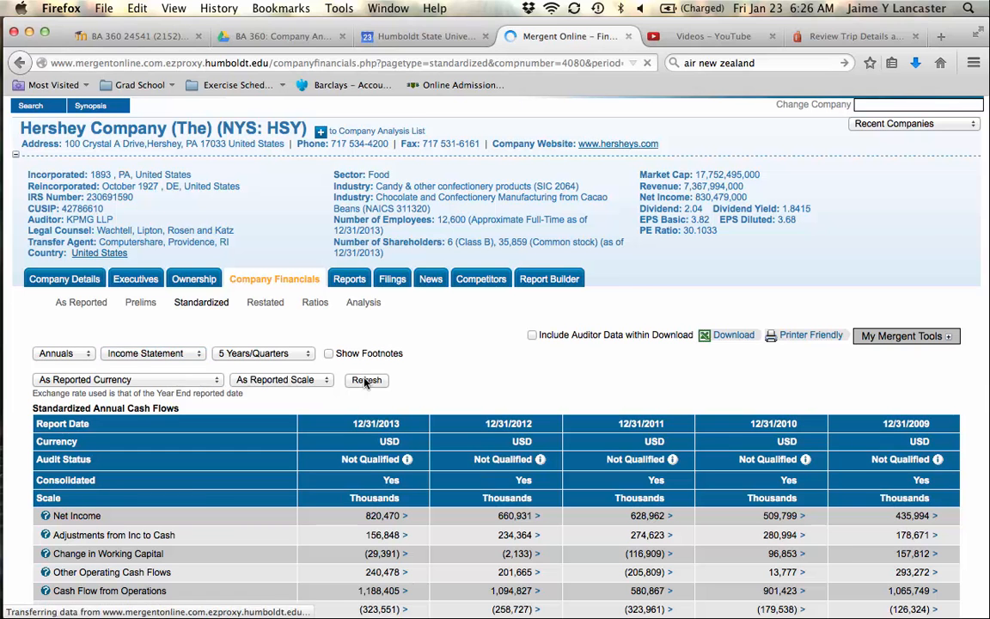
pyautogui.scroll(-2, 216, 503)
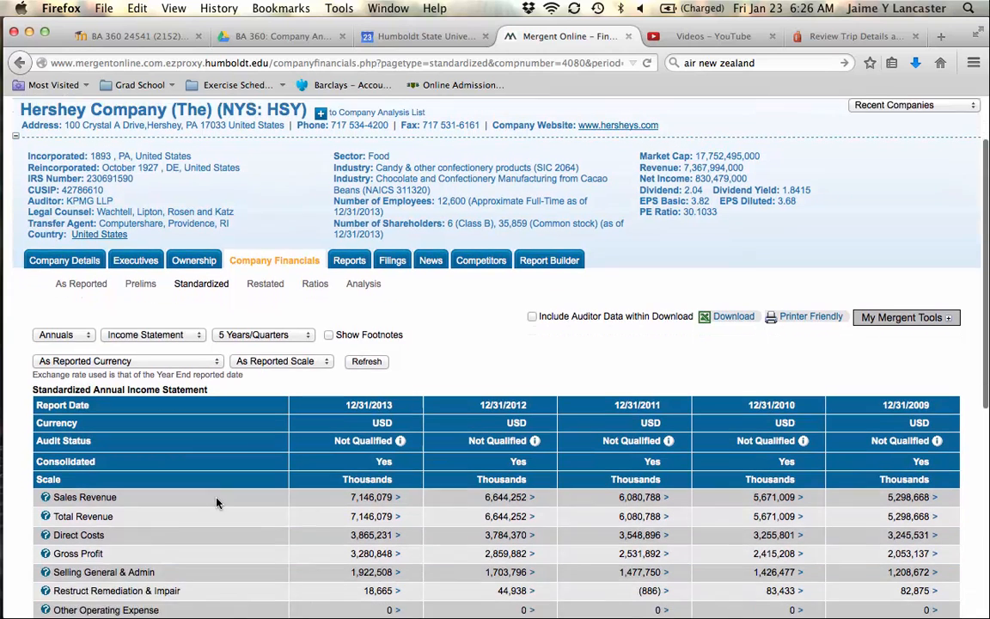
pyautogui.scroll(-1, 216, 503)
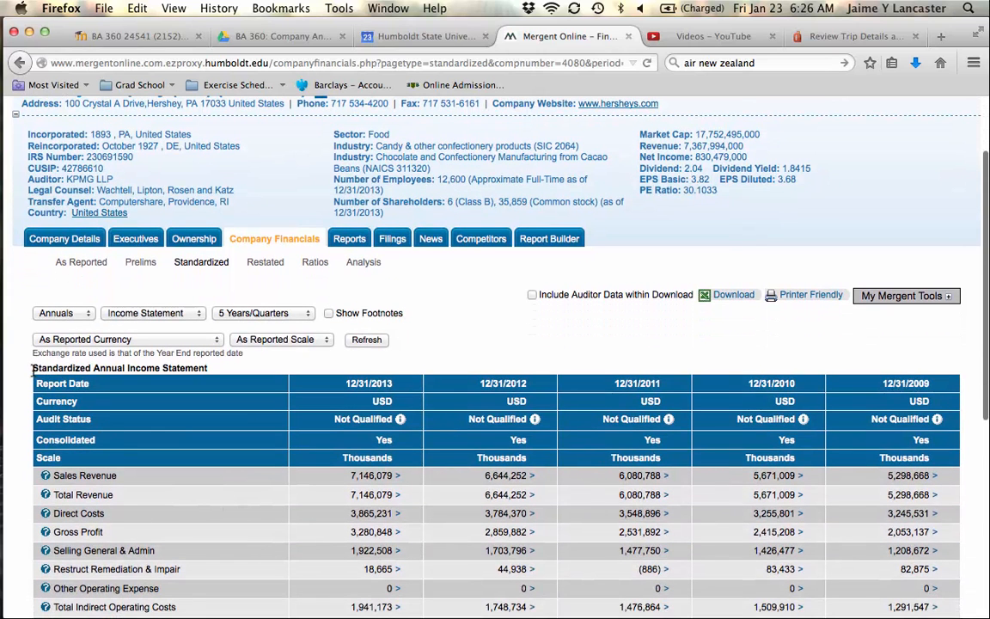
pyautogui.moveTo(154, 367); pyautogui.dragTo(209, 367)
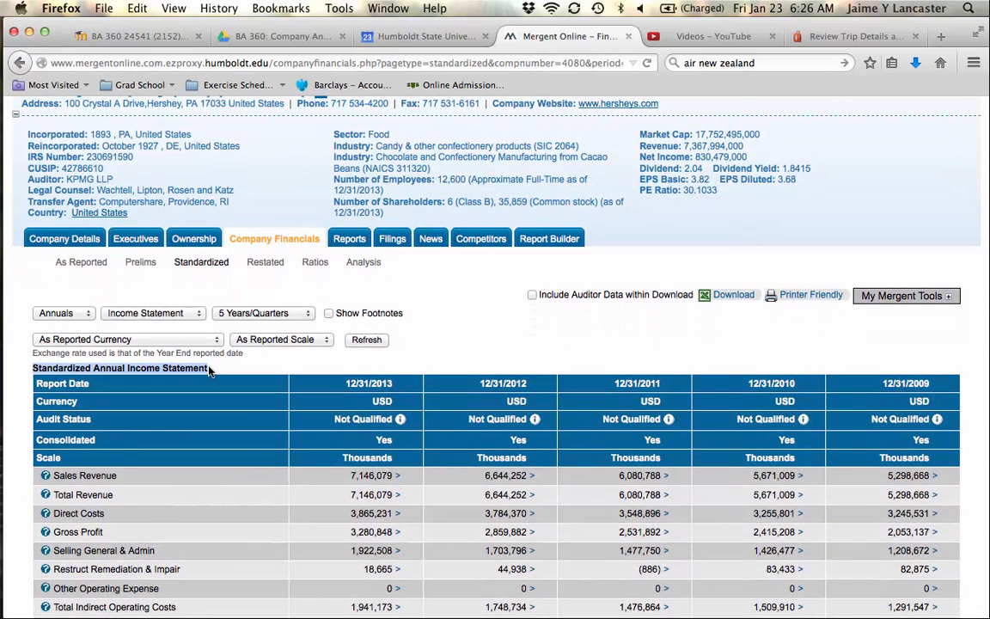
pyautogui.click(737, 303)
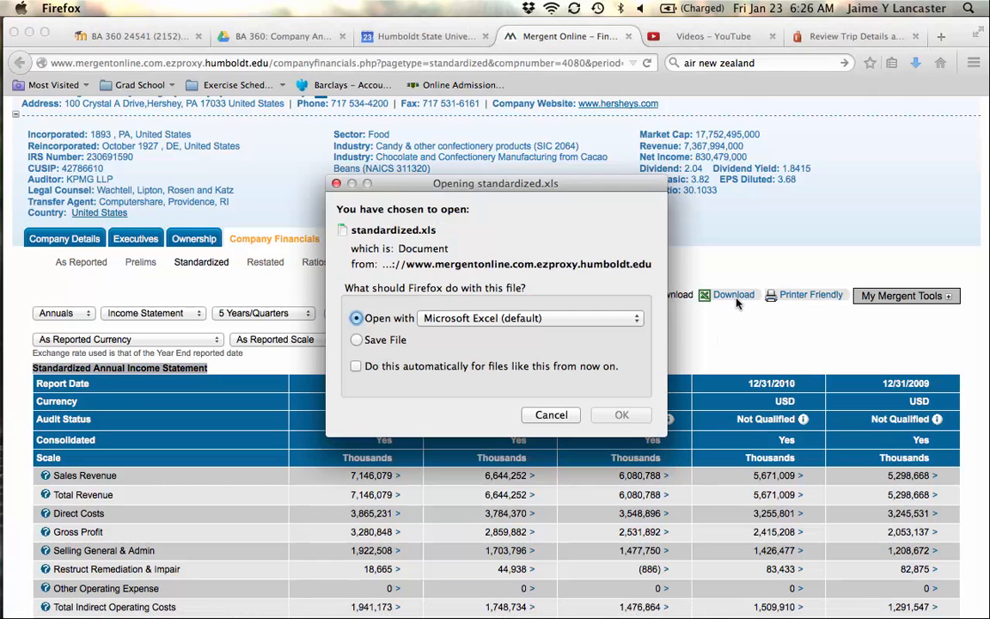
pyautogui.click(620, 416)
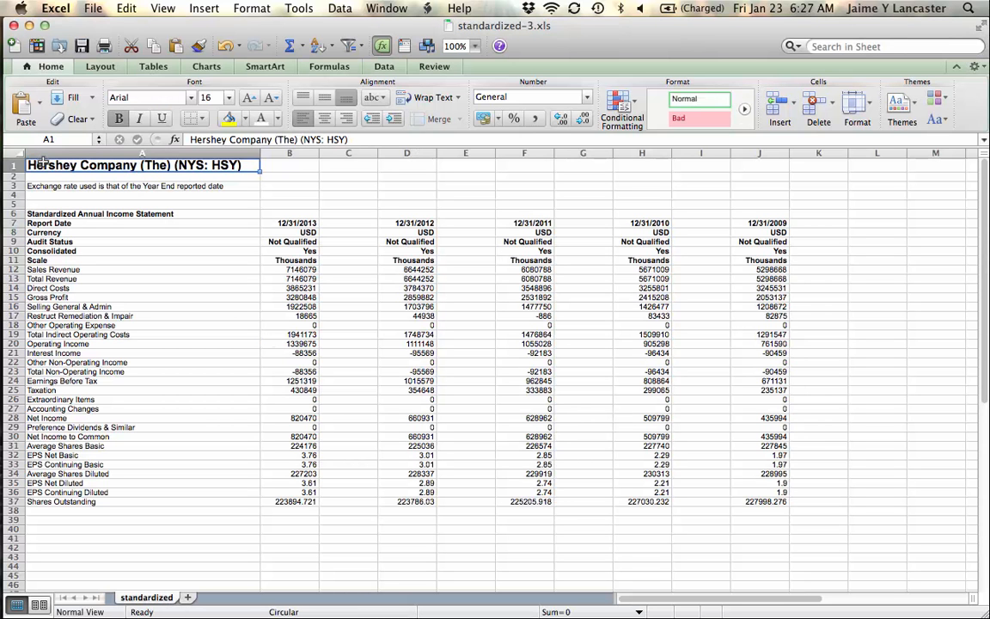
# Step: Copy the income statement range A1:J37 and close the downloaded workbook, keeping the data on the clipboard
pyautogui.moveTo(54, 174); pyautogui.dragTo(754, 501)
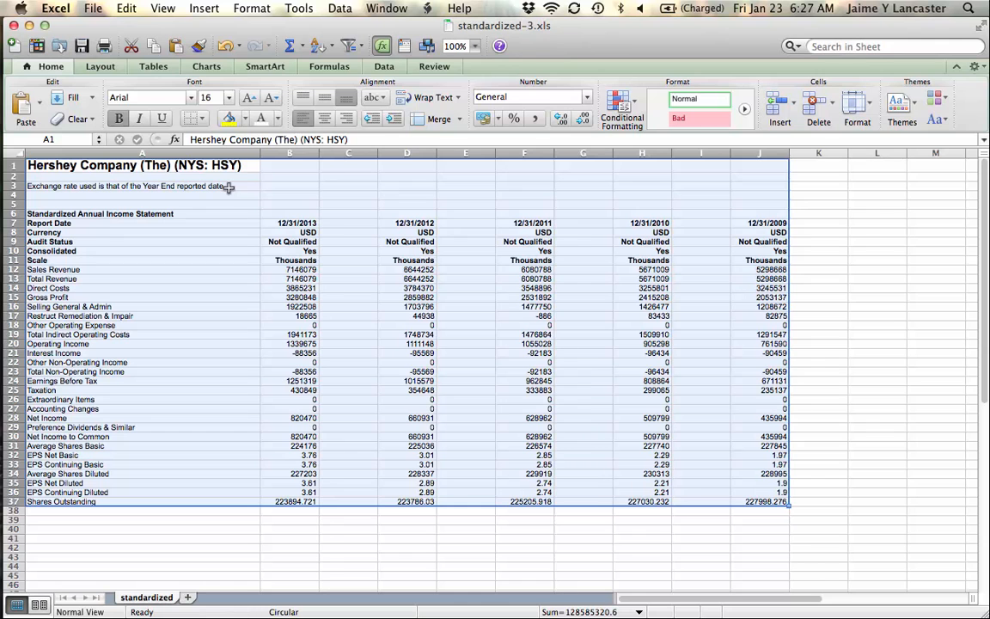
pyautogui.press('super+c')
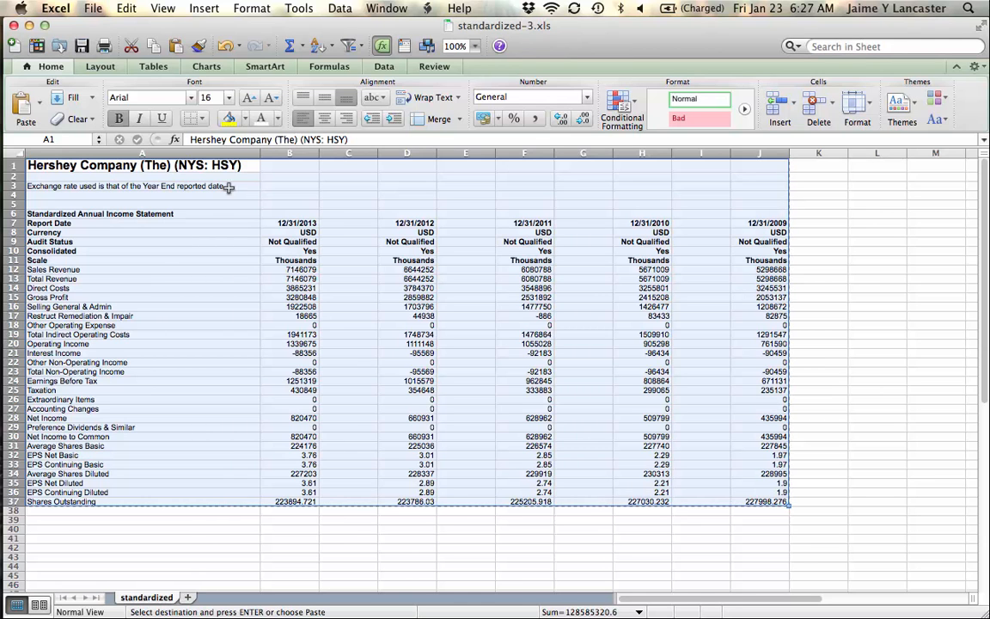
pyautogui.click(13, 26)
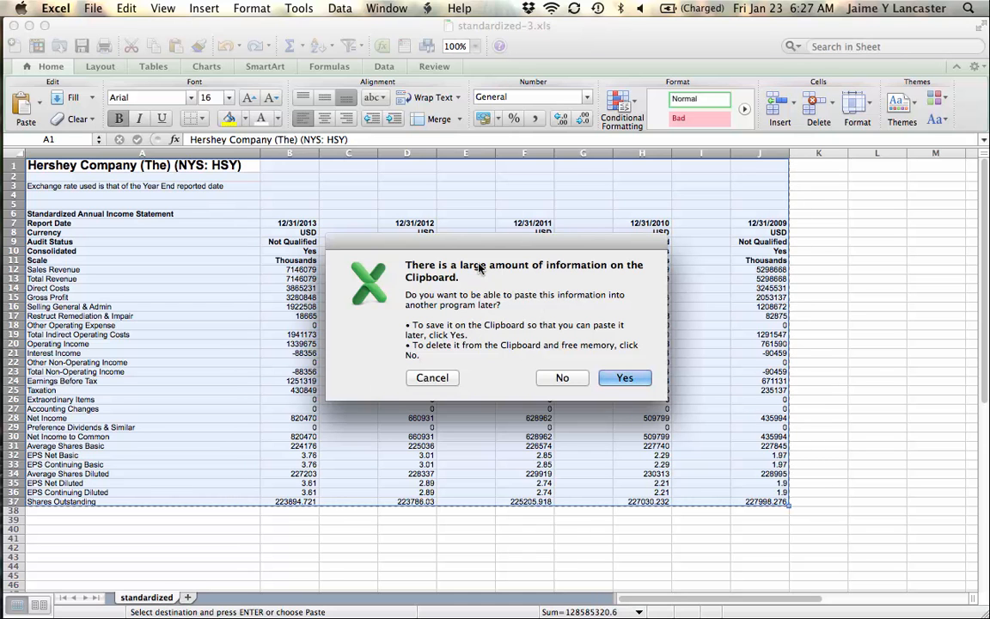
pyautogui.click(618, 378)
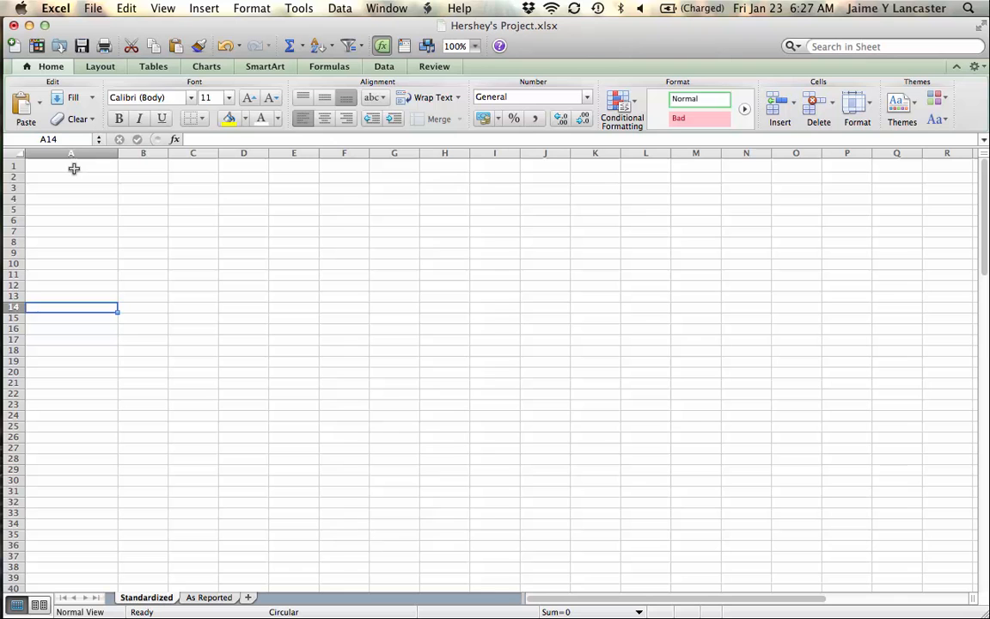
# Step: Paste the income statement at cell A1 of the Standardized sheet and auto-fit the width of column A
pyautogui.click(73, 167)
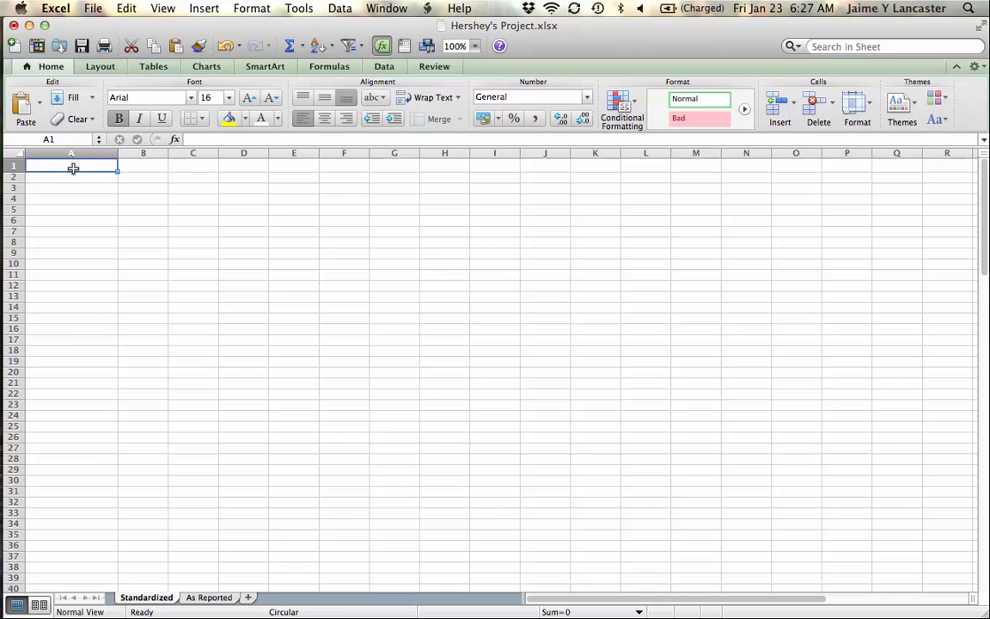
pyautogui.press('super+v')
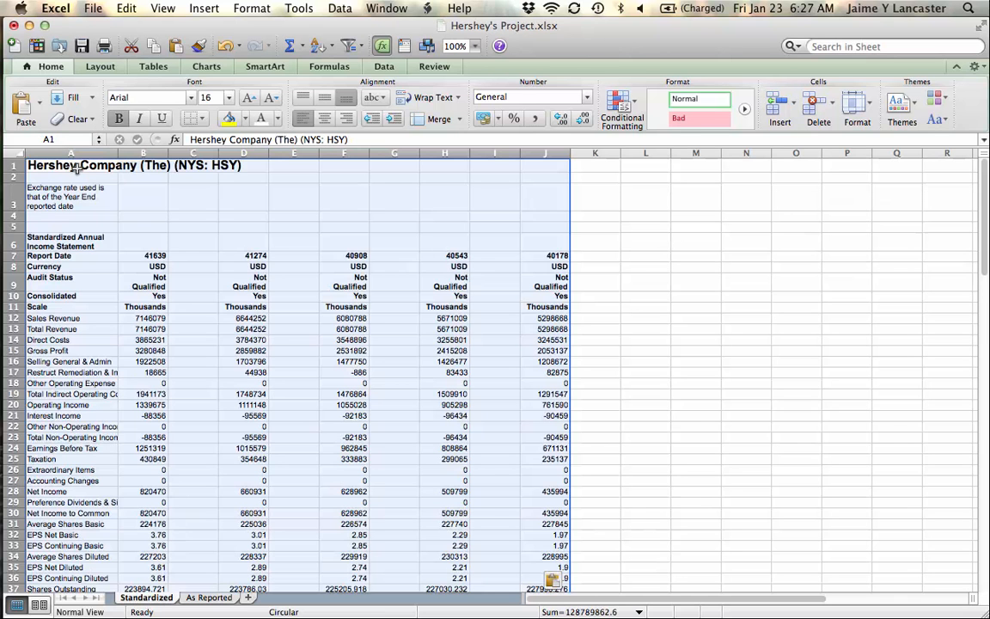
pyautogui.click(124, 265)
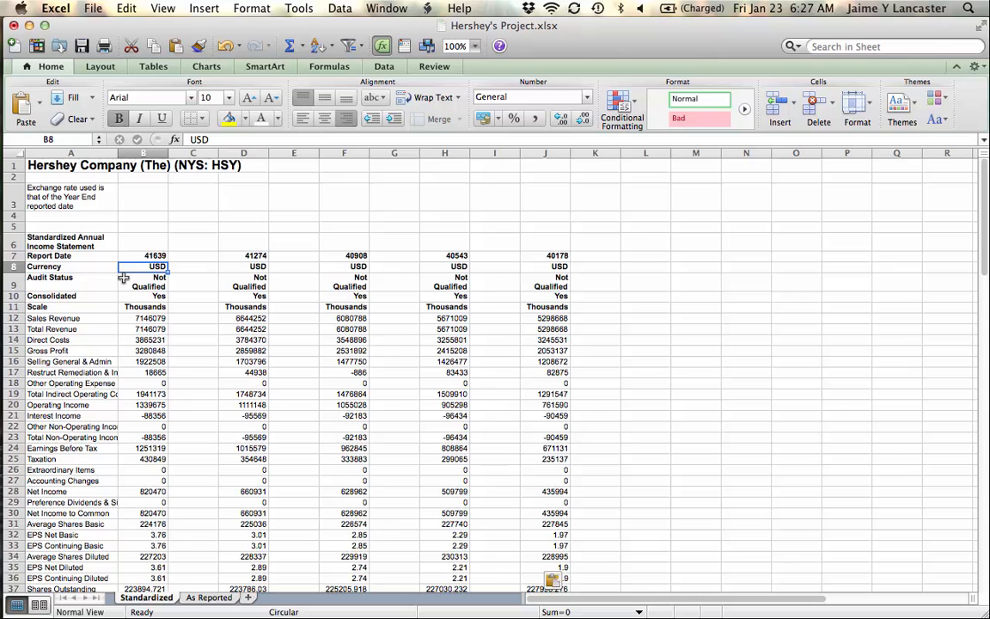
pyautogui.doubleClick(117, 154)
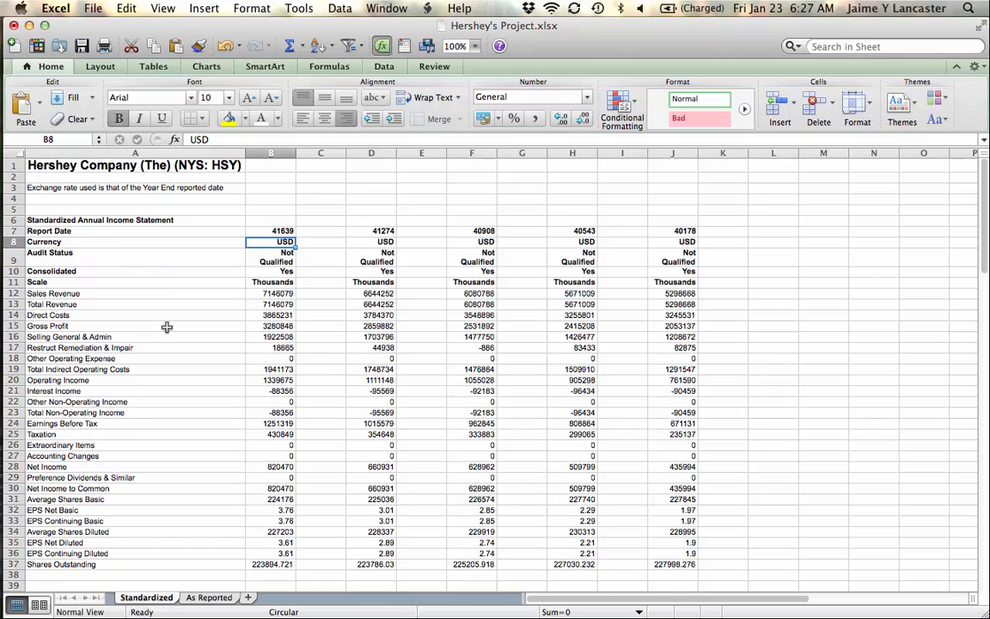
# Step: Select cell A40 below the pasted income statement on the Standardized sheet
pyautogui.scroll(-7, 167, 327)
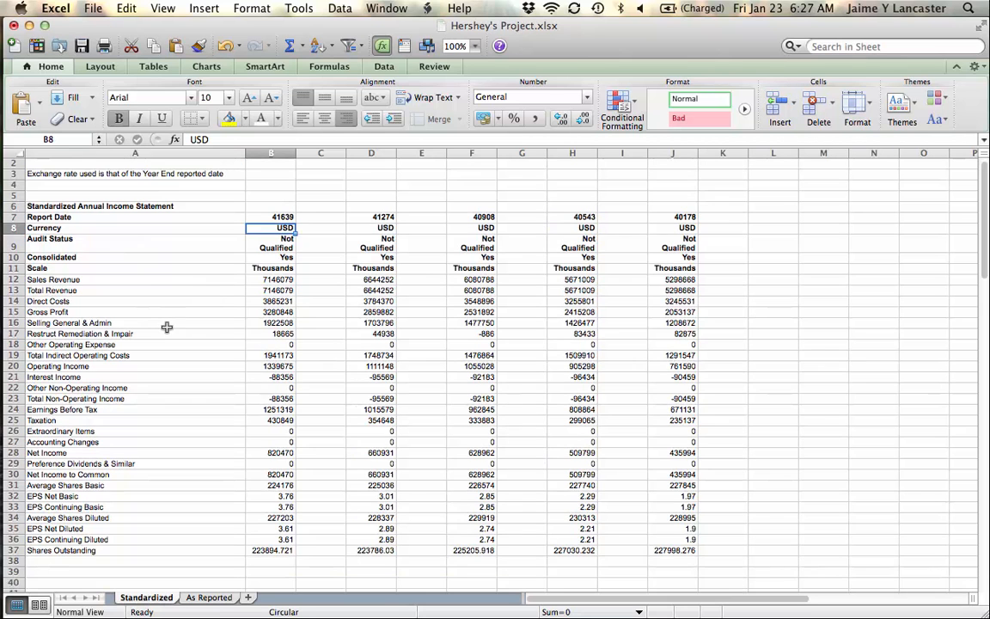
pyautogui.click(55, 345)
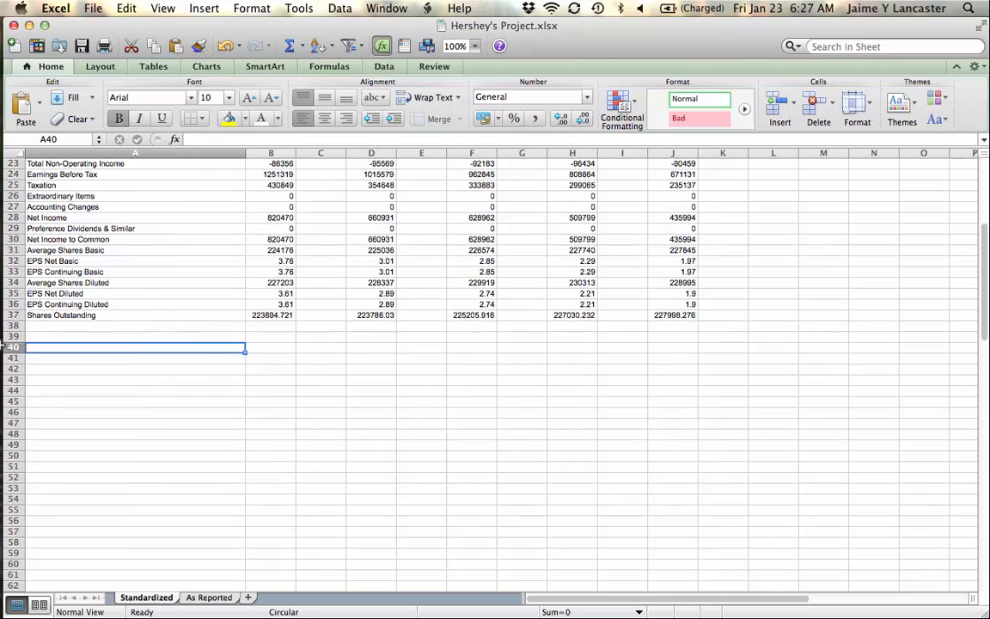
# Step: Switch to Firefox, load the standardized annual Balance Sheet, then download it and open the file with Microsoft Excel
pyautogui.click(20, 135)
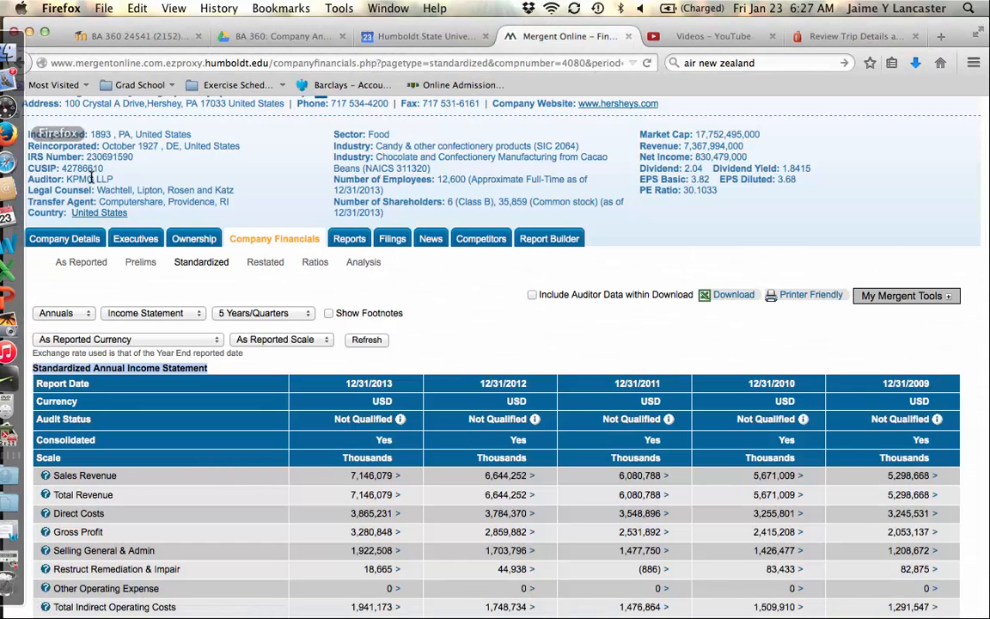
pyautogui.click(161, 315)
pyautogui.click(158, 329)
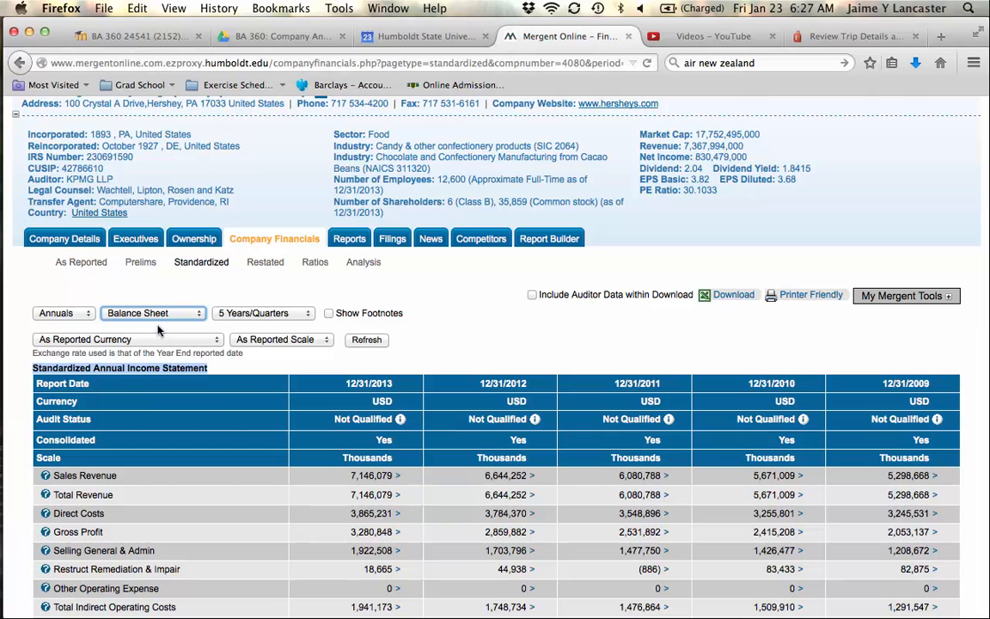
pyautogui.click(367, 340)
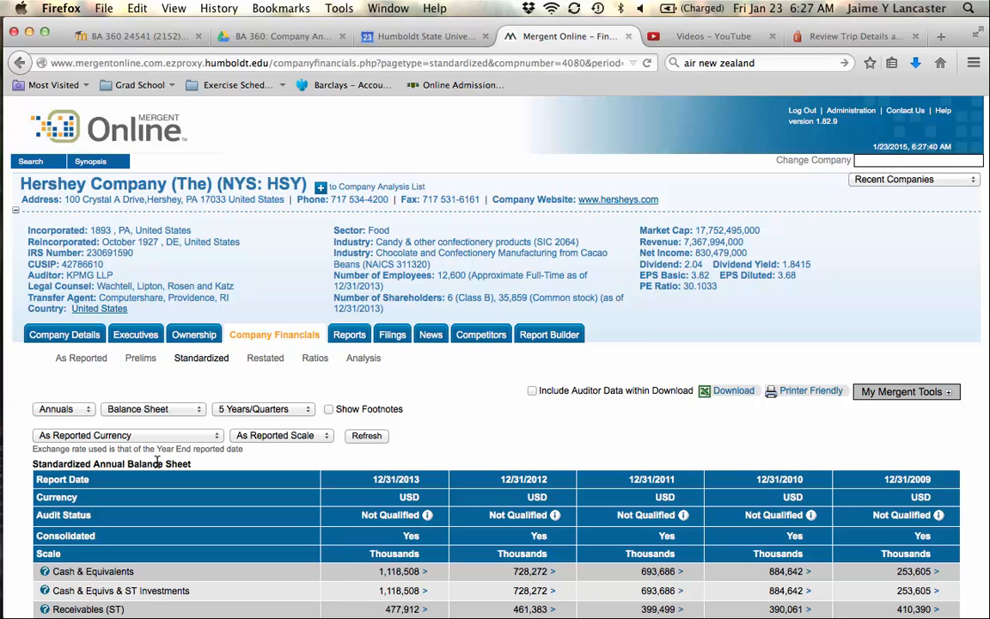
pyautogui.click(730, 392)
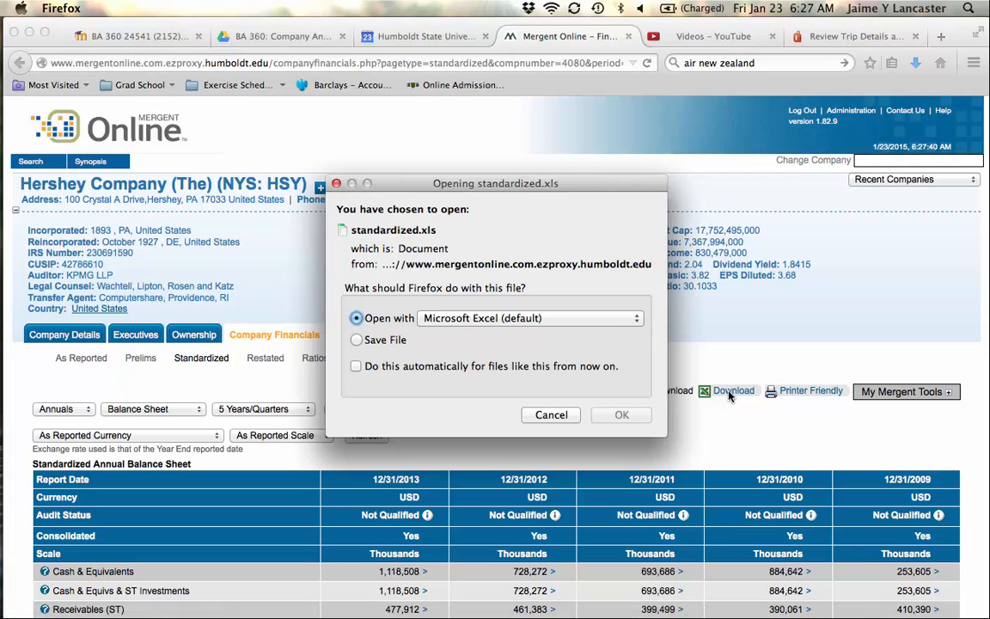
pyautogui.click(622, 416)
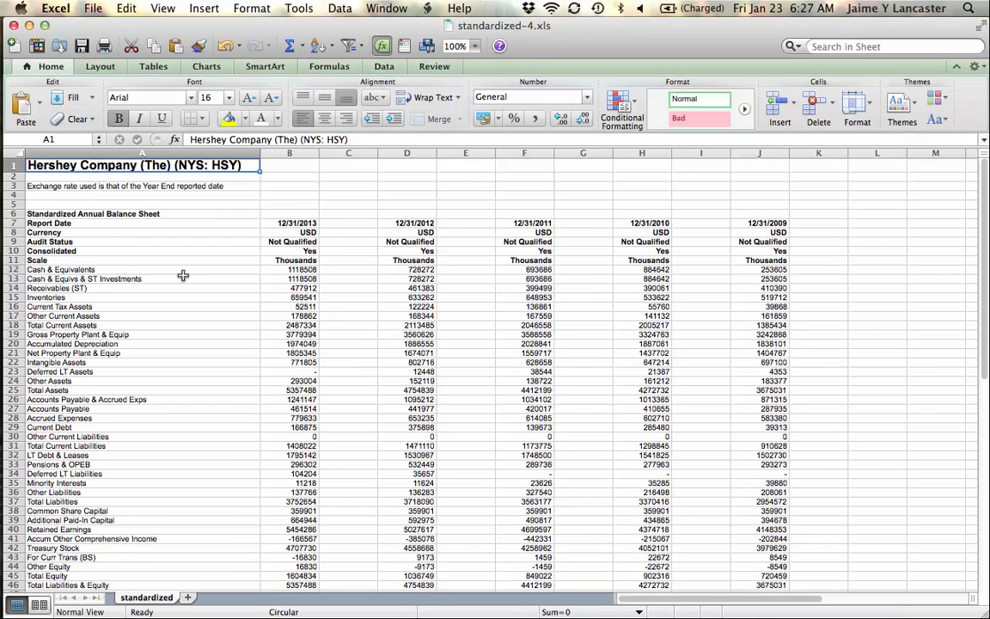
# Step: Copy the balance sheet range A6:J46 and close the downloaded workbook, keeping the data on the clipboard
pyautogui.click(31, 214)
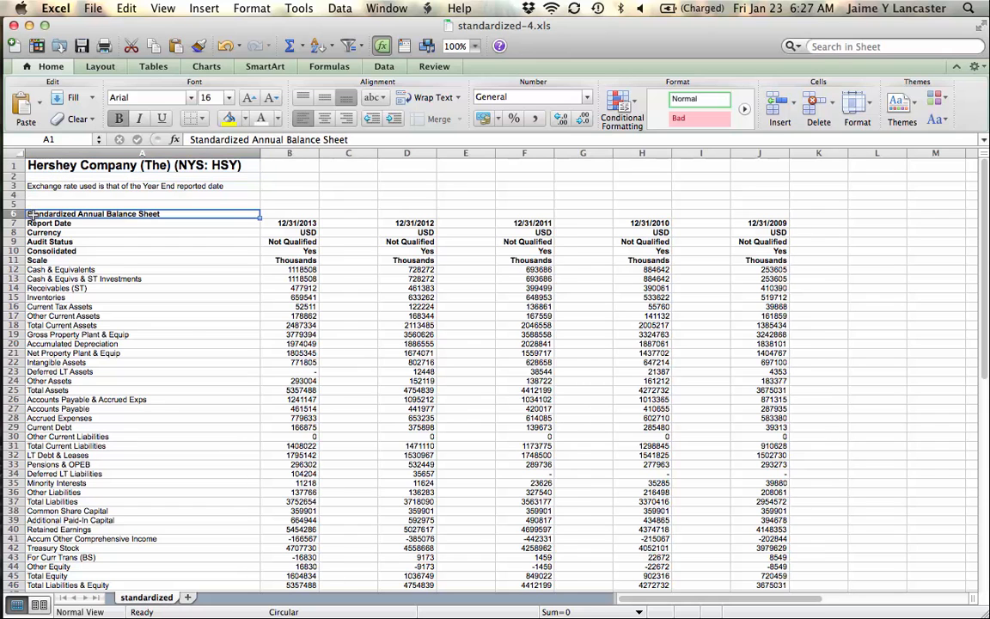
pyautogui.moveTo(31, 214); pyautogui.dragTo(758, 477)
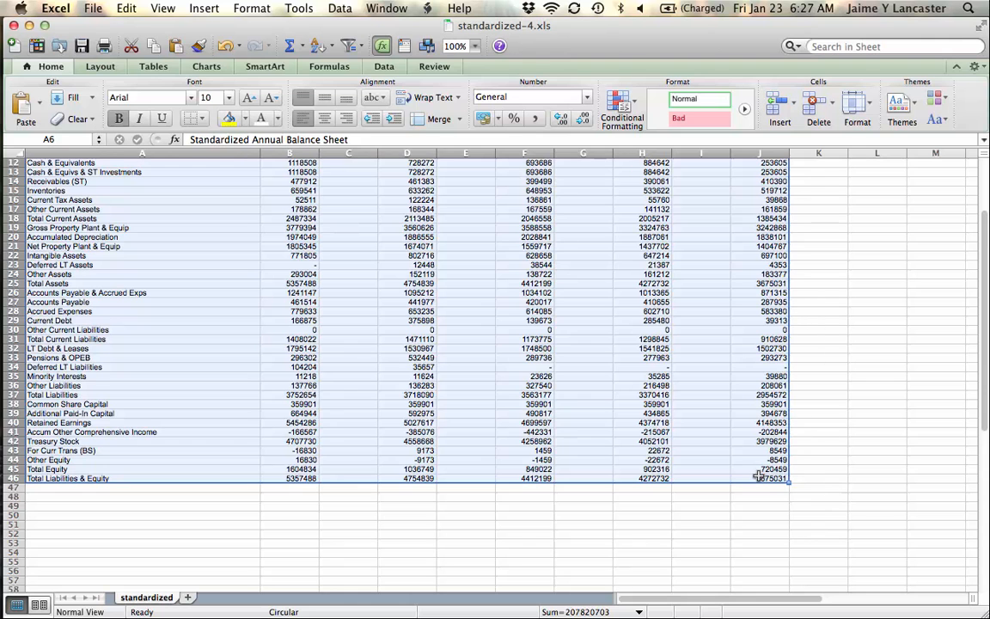
pyautogui.press('super+c')
pyautogui.scroll(4, 684, 429)
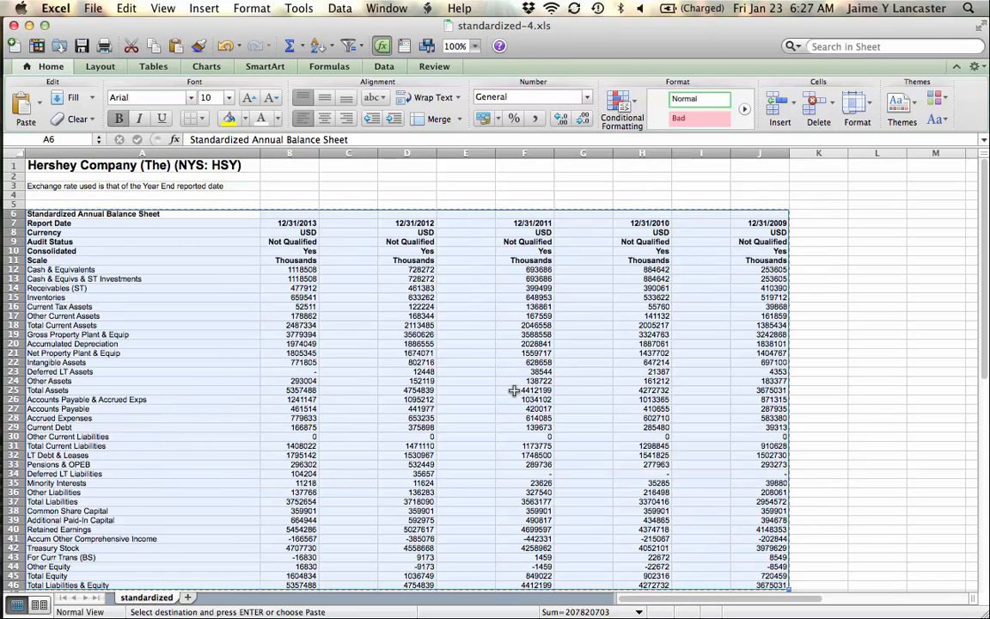
pyautogui.click(13, 26)
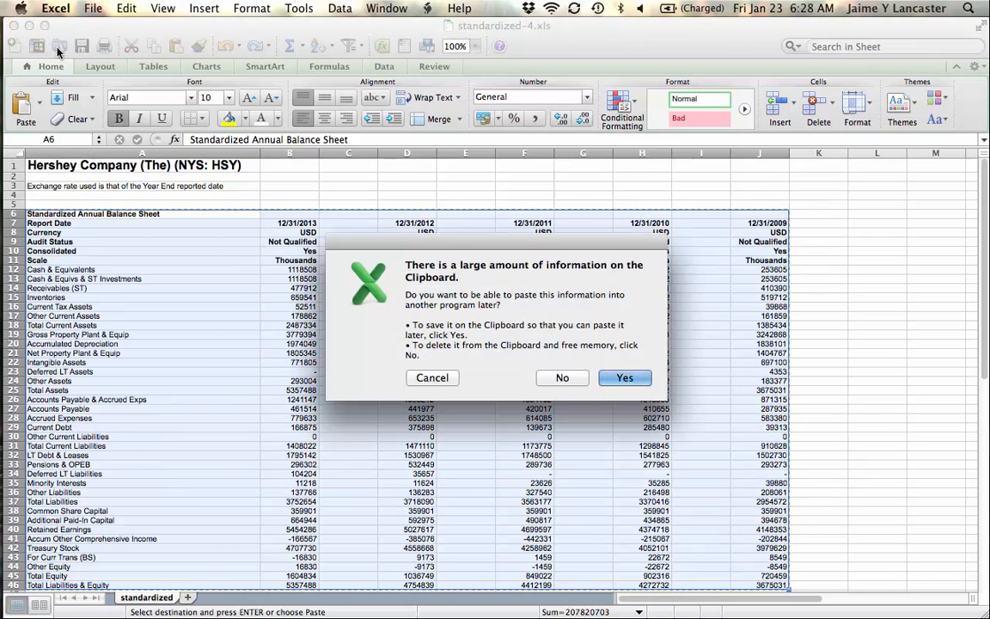
pyautogui.click(625, 379)
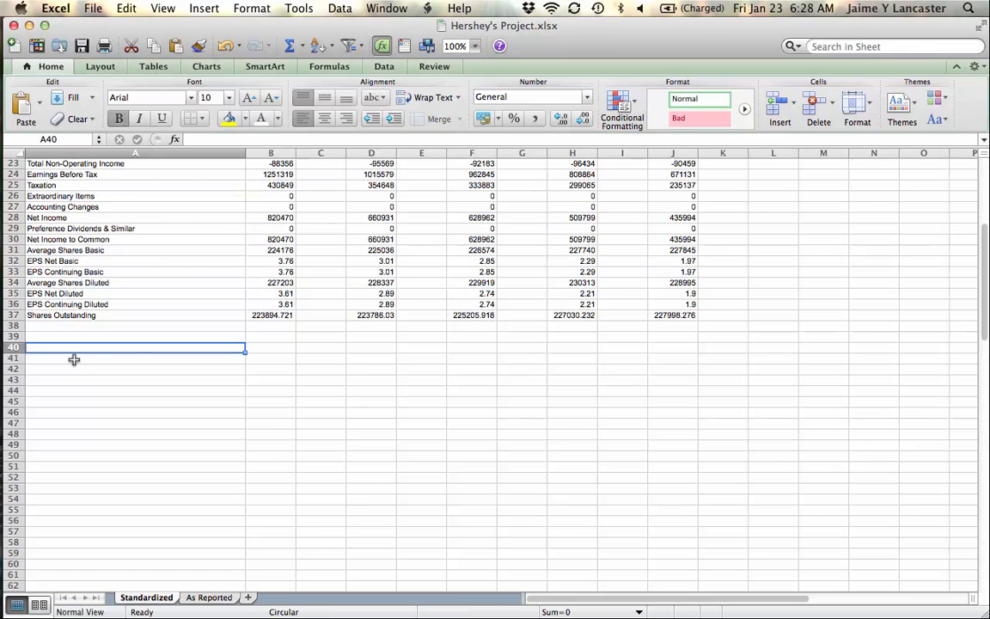
# Step: Paste the balance sheet at cell A40 of the Standardized sheet and select cell A83 below it
pyautogui.press('super+v')
pyautogui.click(75, 380)
pyautogui.scroll(-12, 73, 395)
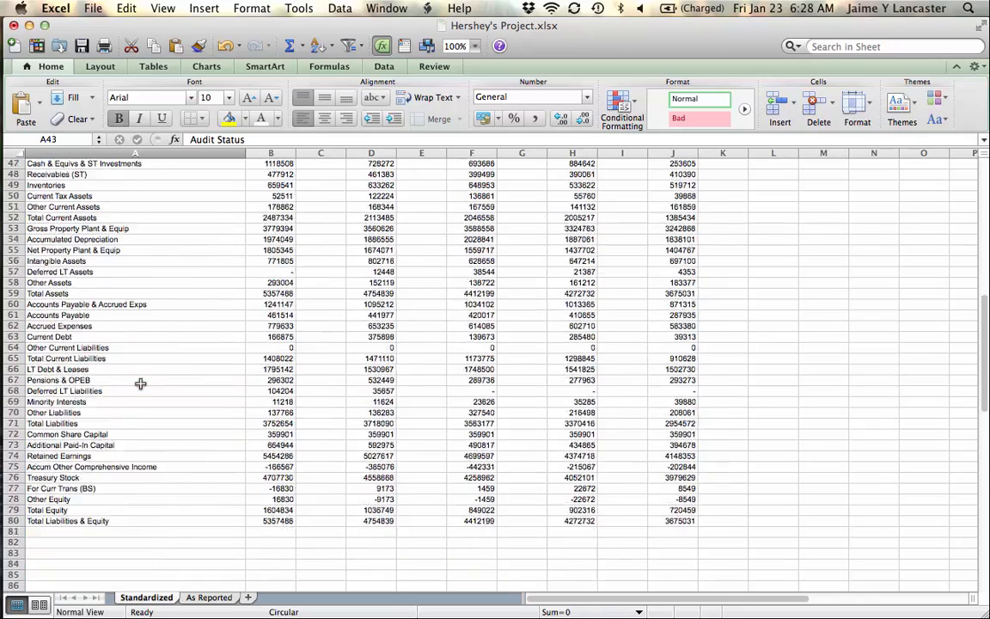
pyautogui.click(71, 423)
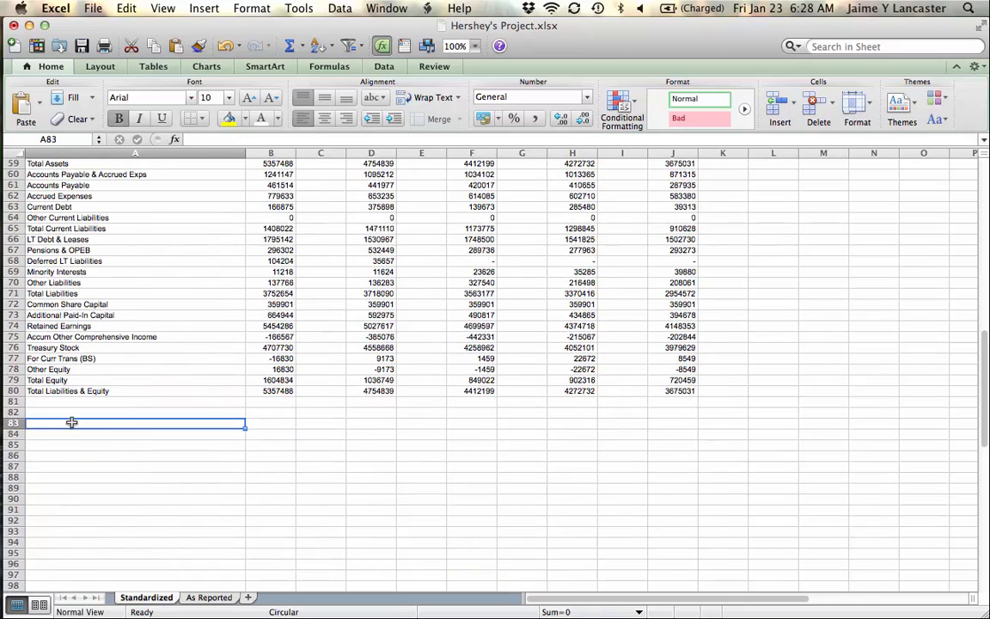
# Step: Switch to Firefox, load the standardized annual Cash Flow statement, then download it and open the file with Microsoft Excel
pyautogui.click(21, 136)
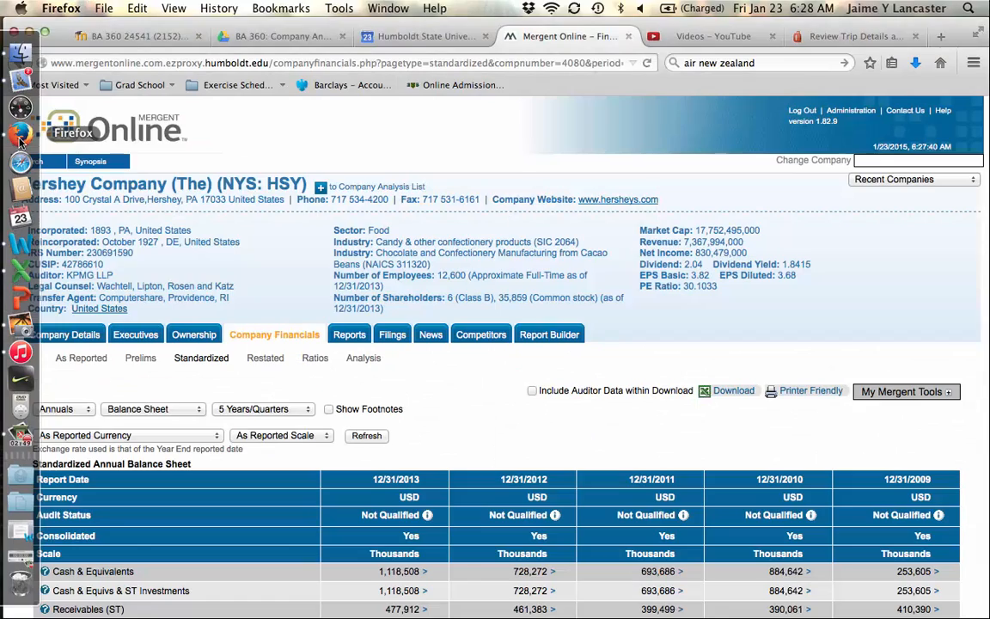
pyautogui.click(155, 409)
pyautogui.click(139, 417)
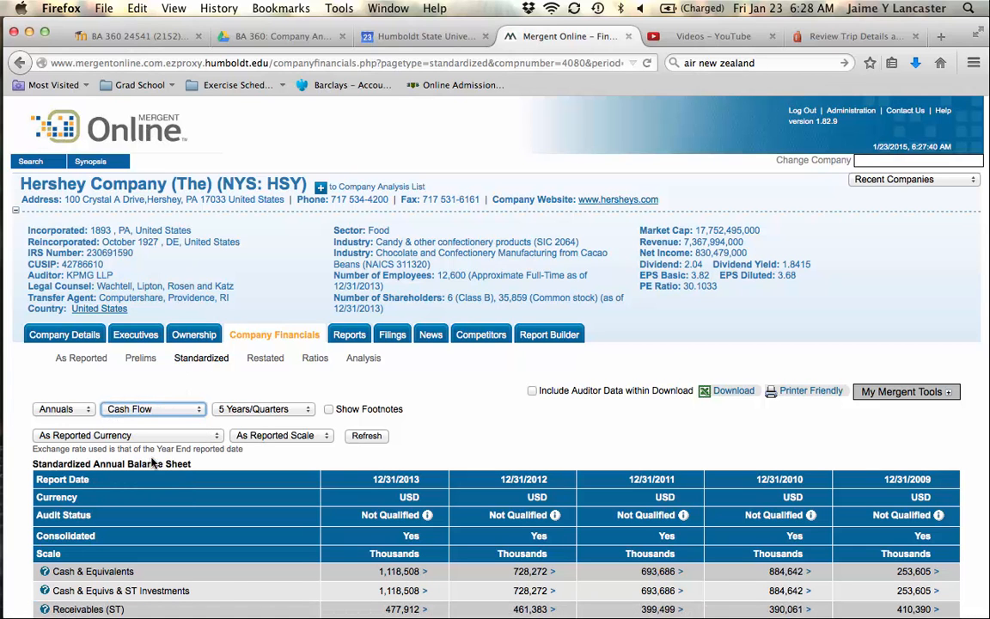
pyautogui.click(364, 436)
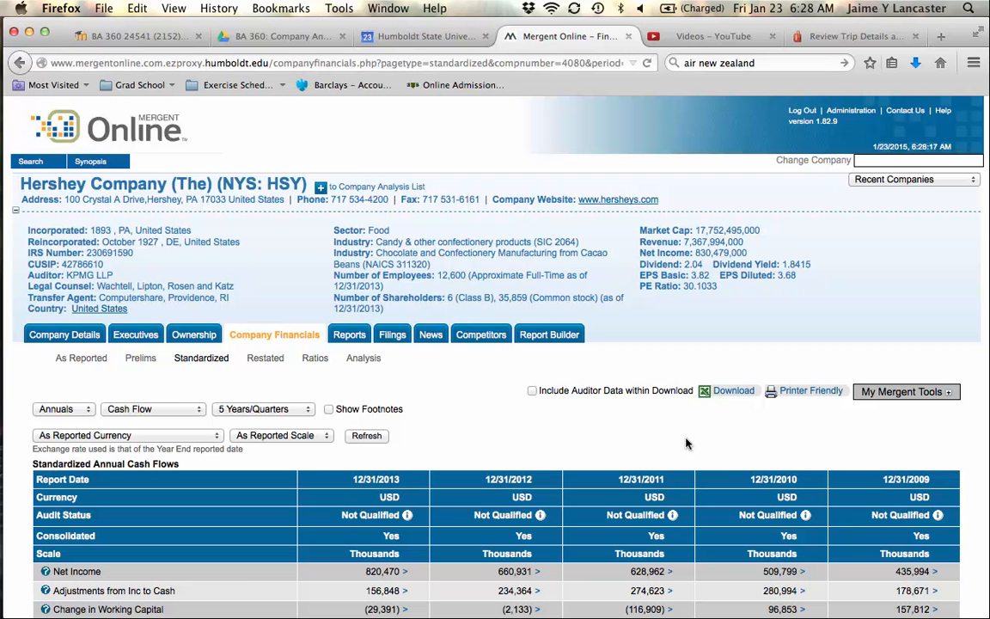
pyautogui.click(734, 392)
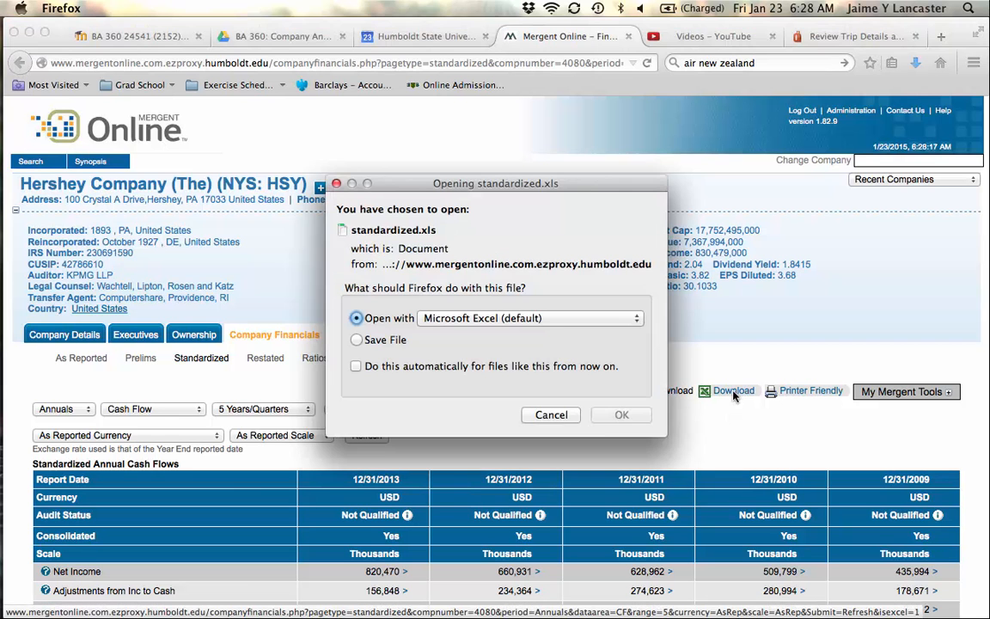
pyautogui.click(621, 415)
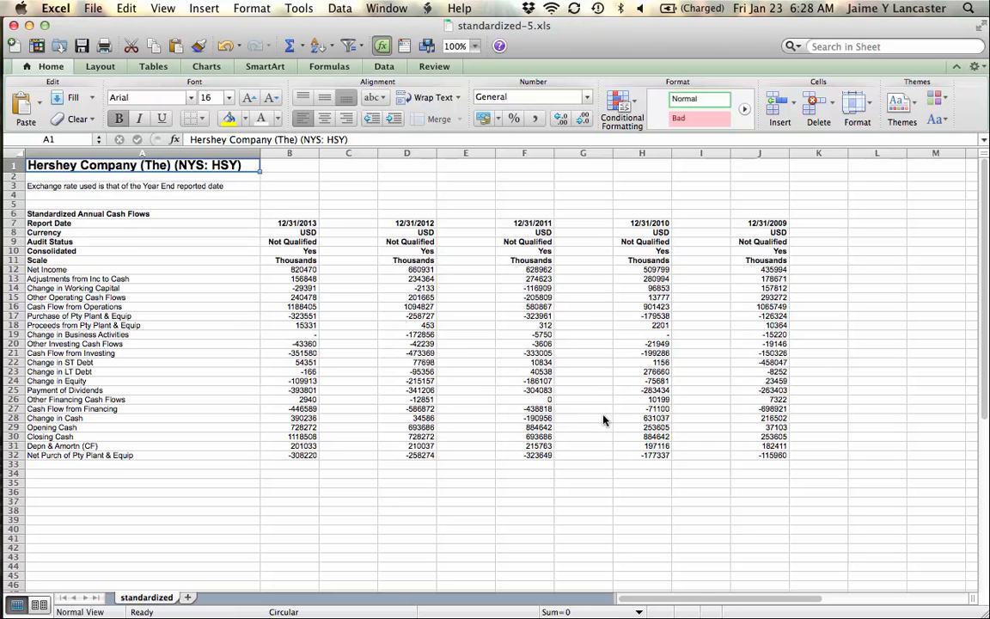
# Step: Copy the cash flow range A6:J32 and close the downloaded workbook, keeping the data on the clipboard
pyautogui.moveTo(67, 214); pyautogui.dragTo(752, 459)
pyautogui.press('super+c')
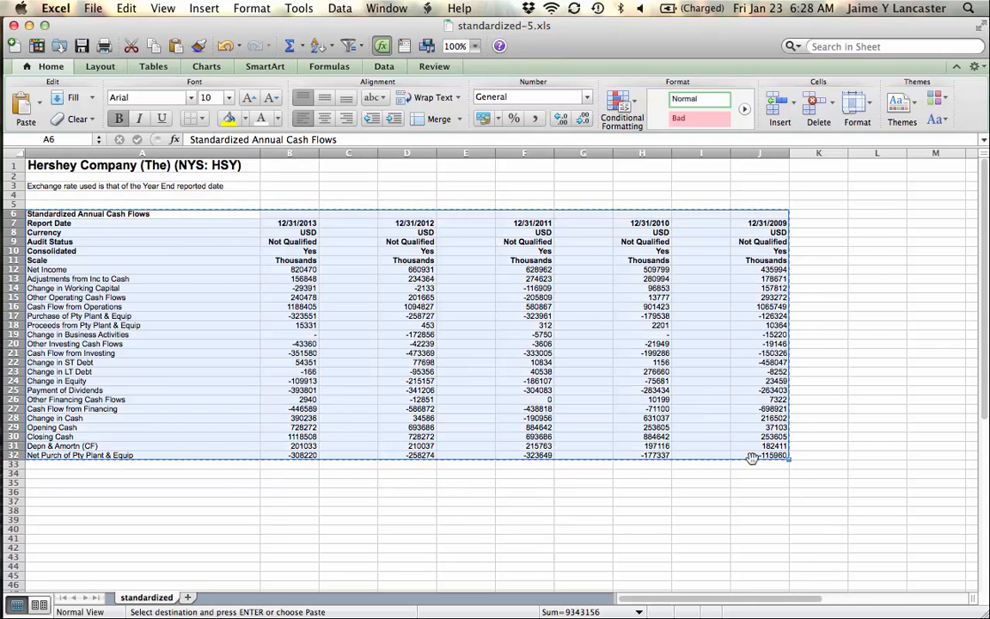
pyautogui.click(14, 26)
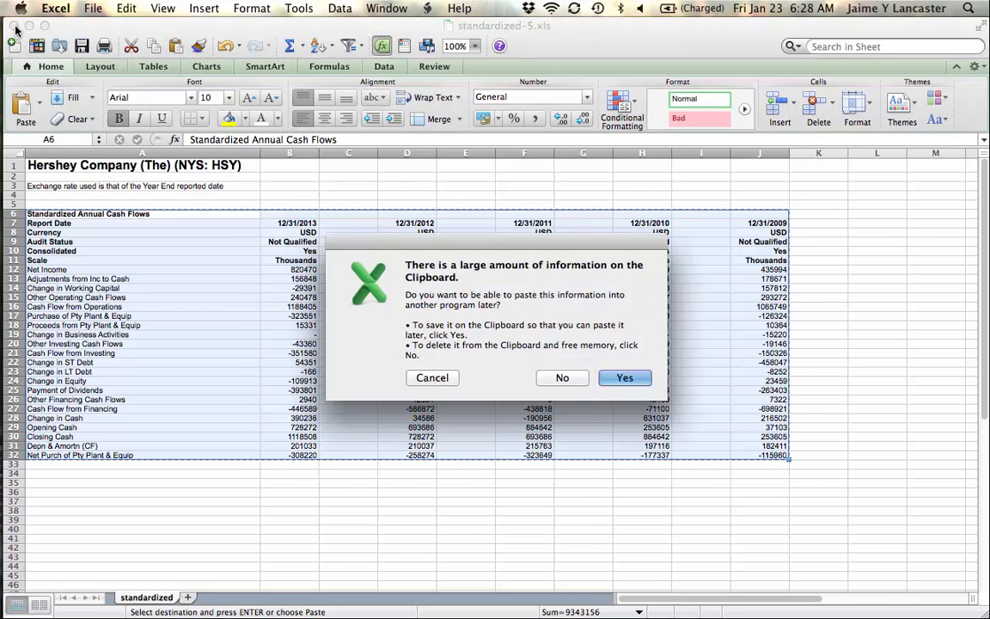
pyautogui.click(630, 379)
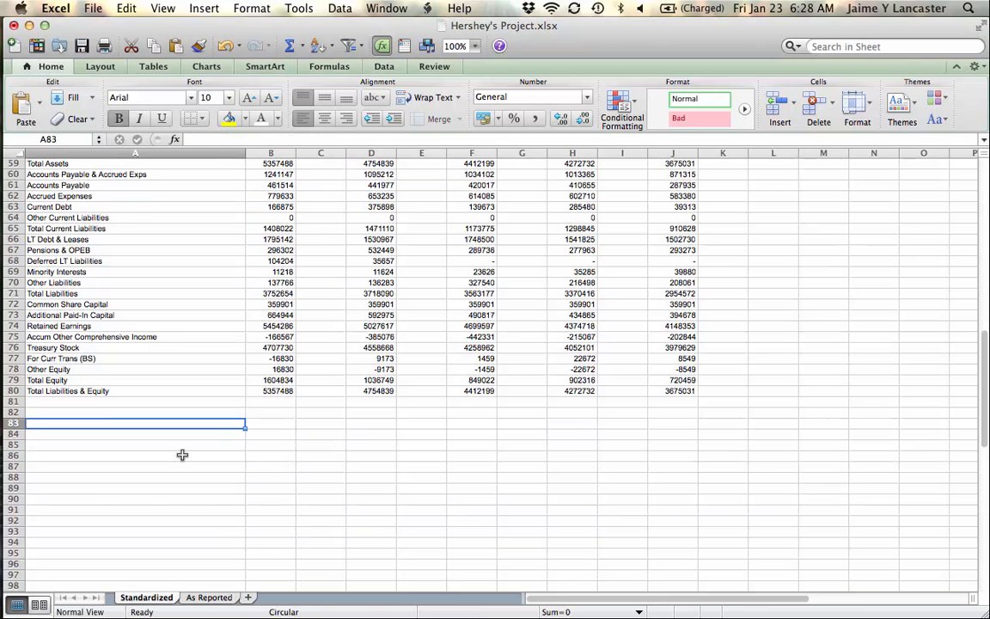
# Step: Paste the cash flow statement at cell A83 of the Standardized sheet
pyautogui.press('super+v')
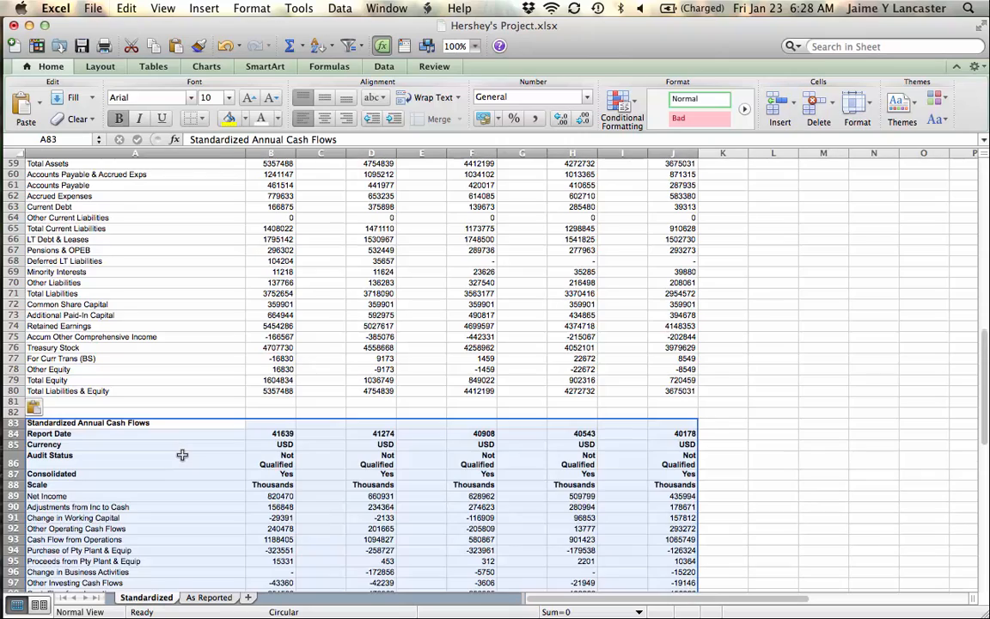
pyautogui.click(182, 508)
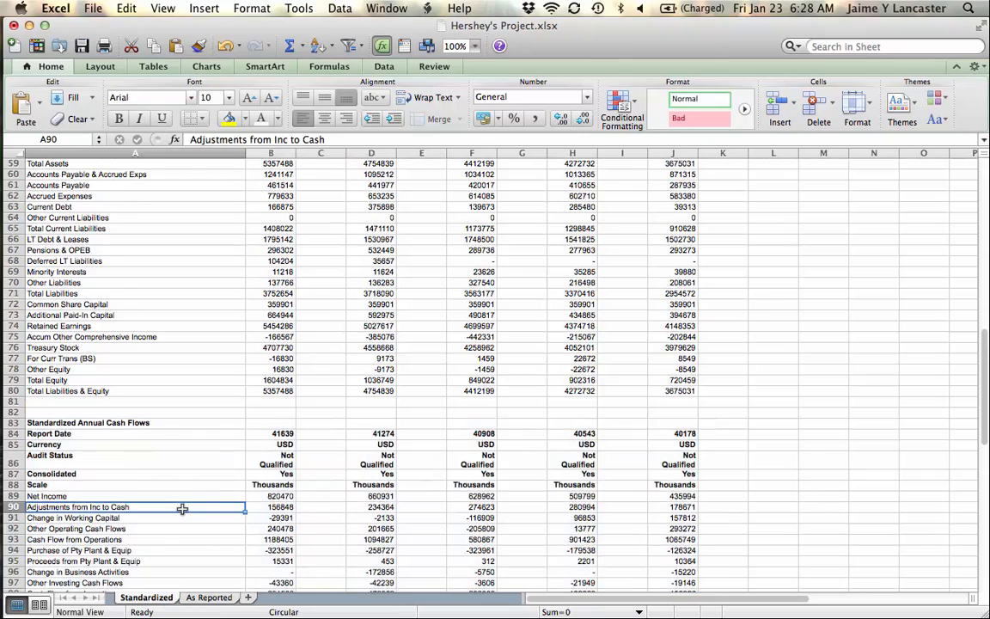
# Step: Review the income statement, balance sheet and cash flow sections pasted on the Standardized sheet
pyautogui.scroll(10, 182, 508)
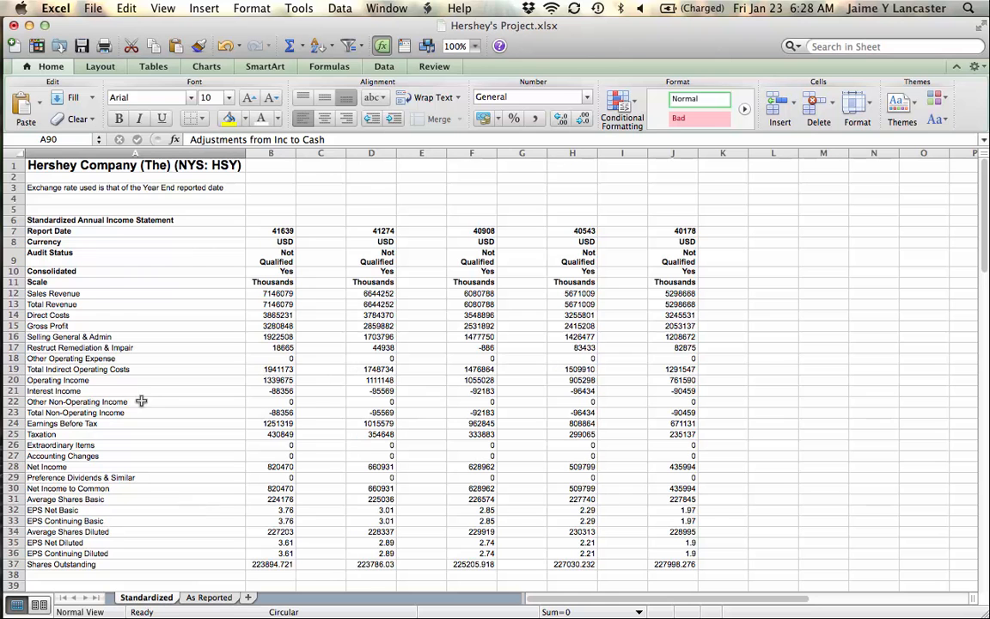
pyautogui.click(110, 220)
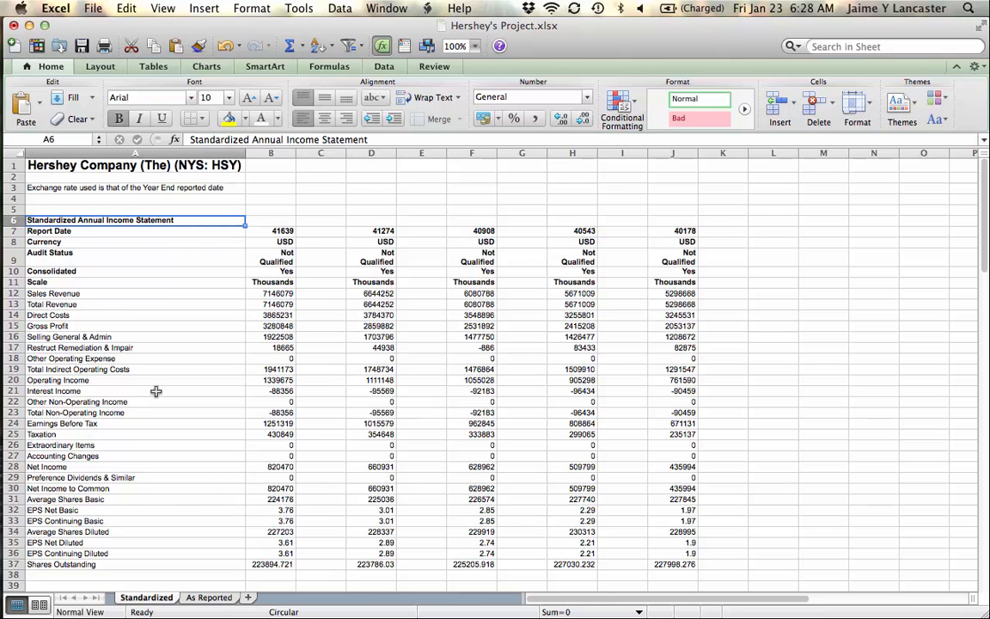
pyautogui.scroll(-8, 155, 391)
pyautogui.click(133, 315)
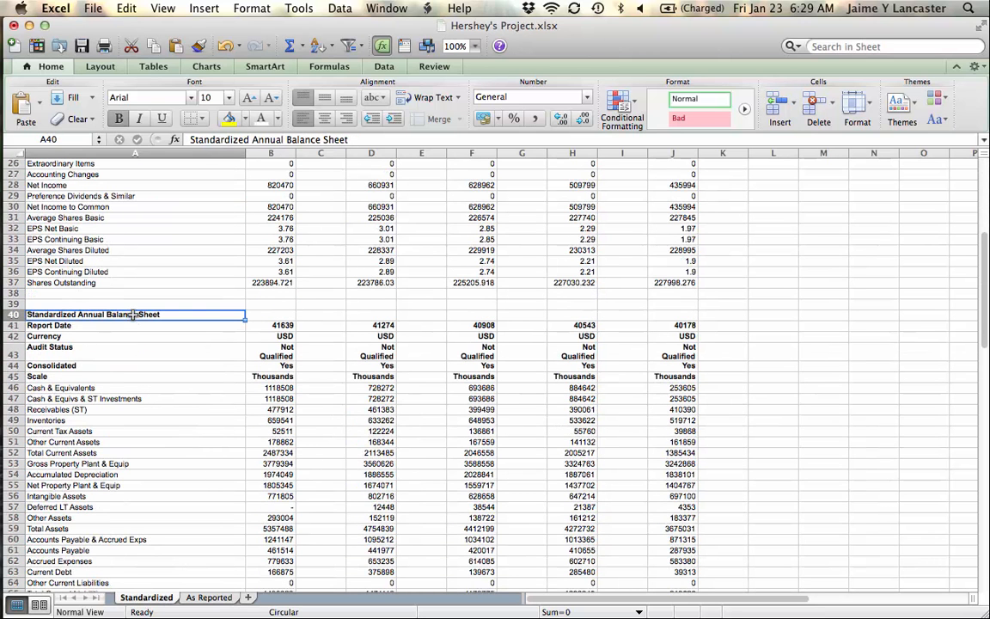
pyautogui.scroll(-10, 187, 429)
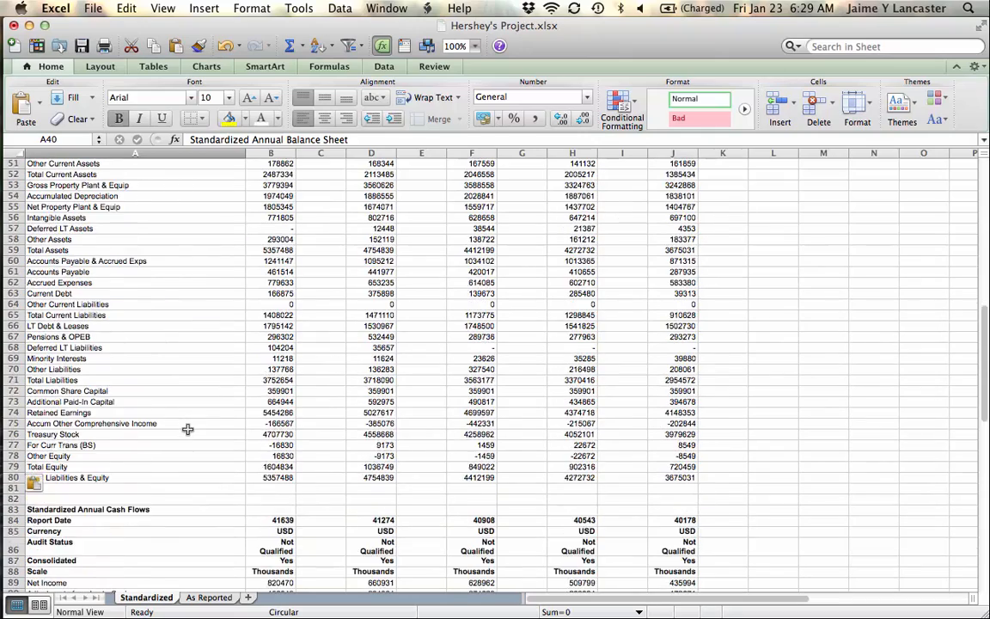
pyautogui.click(151, 444)
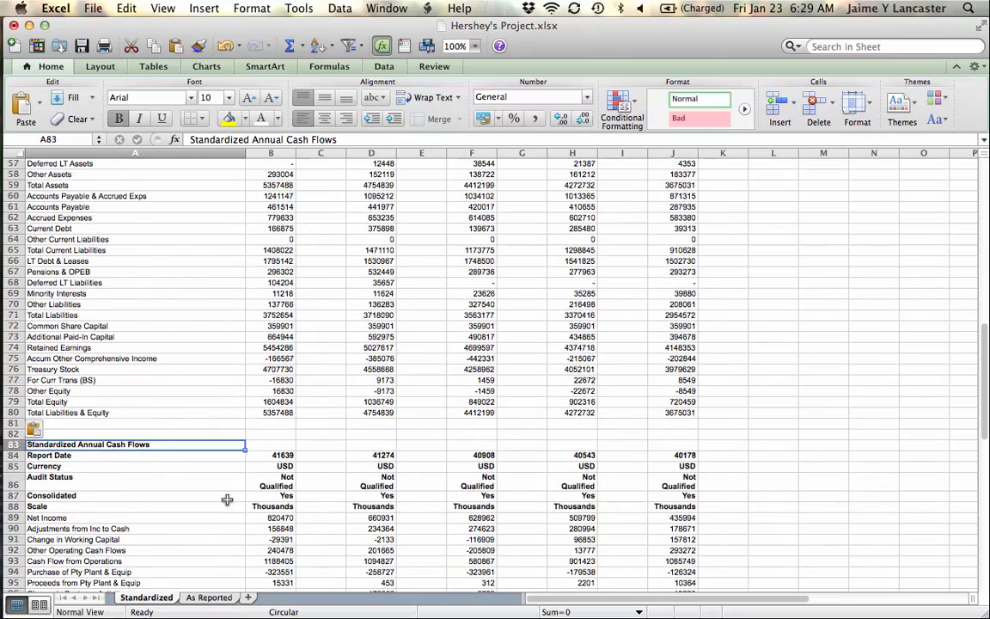
pyautogui.scroll(-10, 226, 500)
pyautogui.scroll(20, 226, 500)
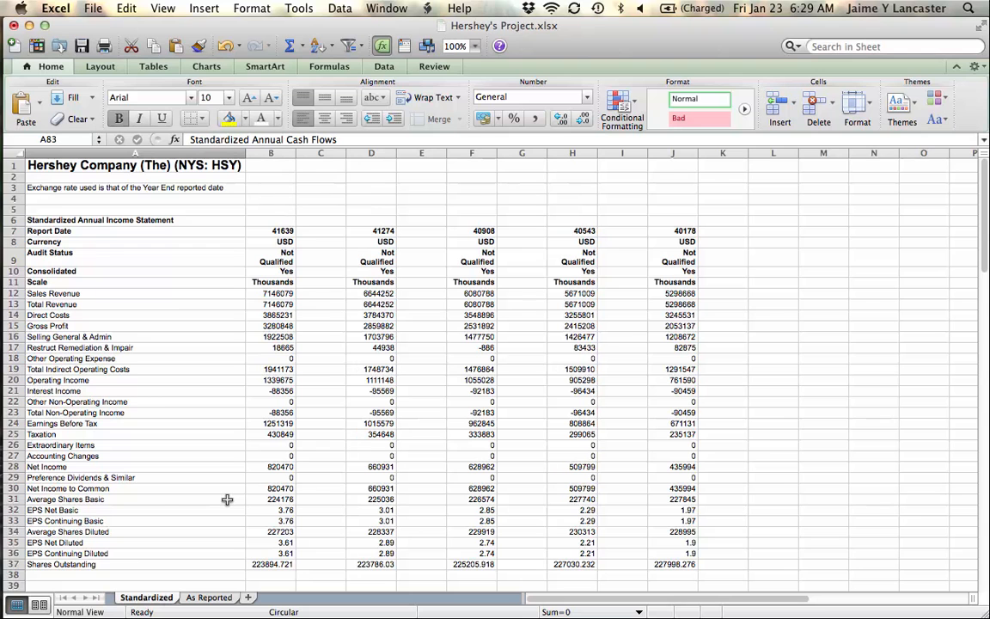
# Step: Switch to Firefox and display Hershey's As Reported annual Income Statement in Mergent Online
pyautogui.click(21, 136)
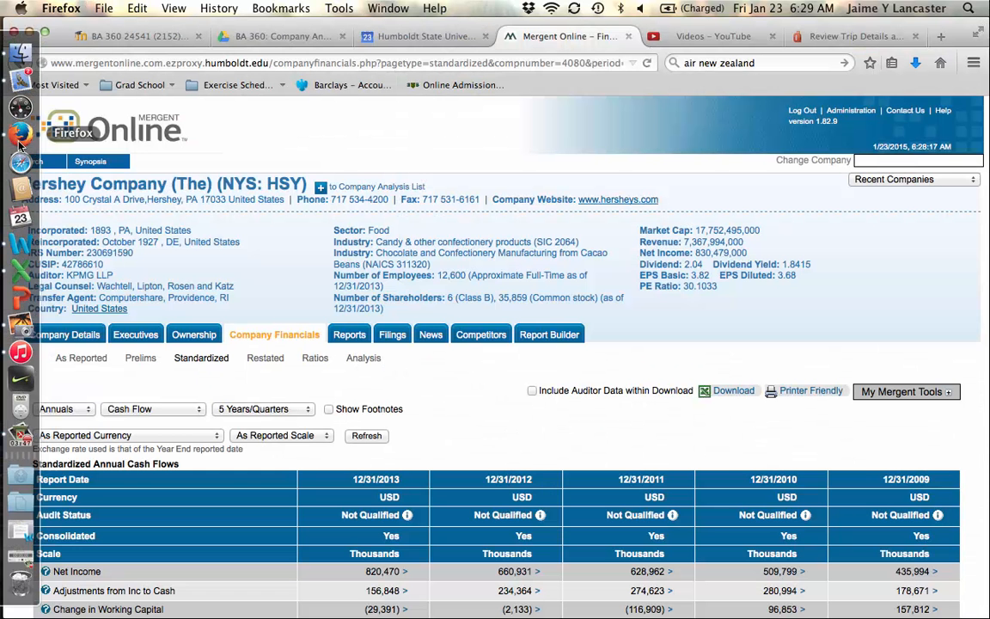
pyautogui.click(201, 357)
pyautogui.click(85, 360)
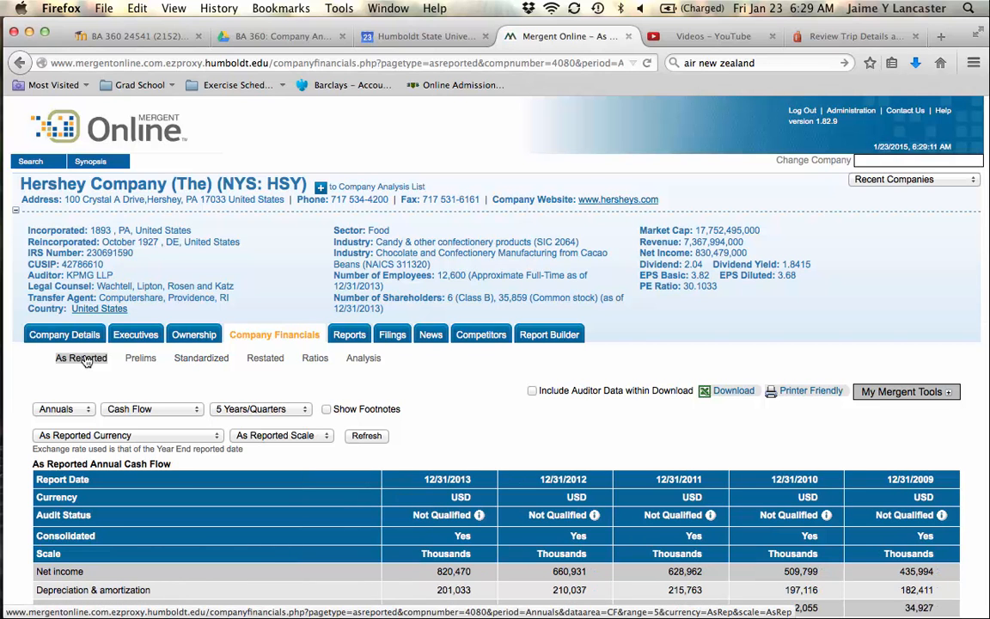
pyautogui.click(84, 361)
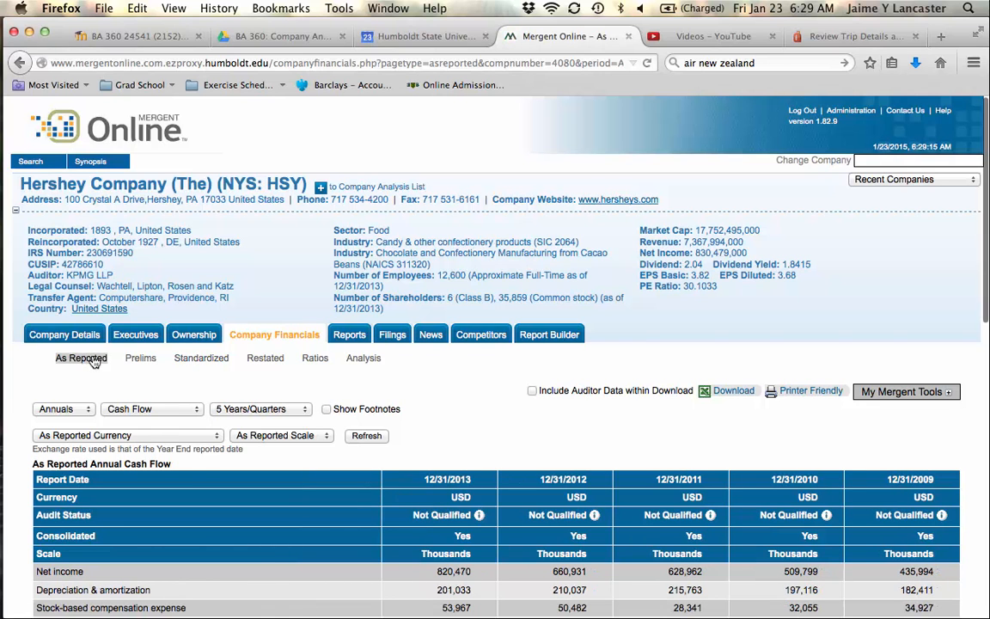
pyautogui.click(164, 409)
pyautogui.click(141, 435)
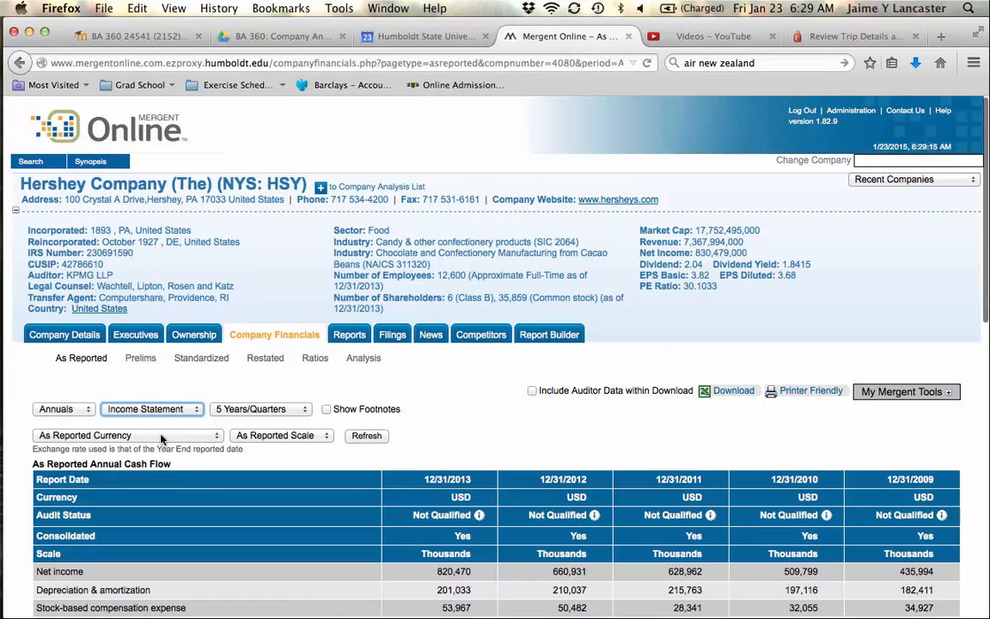
pyautogui.click(369, 440)
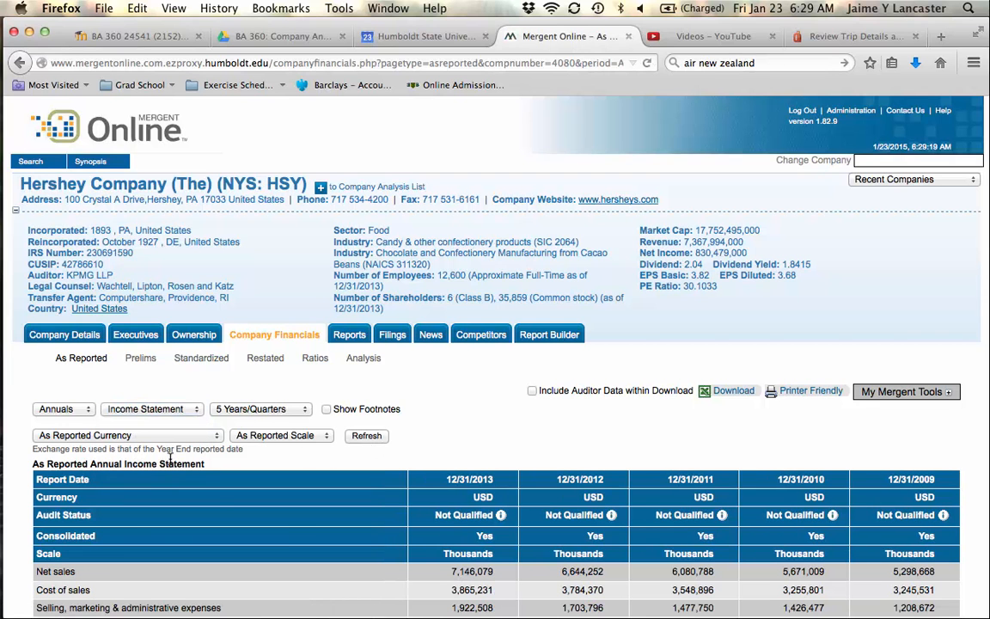
# Step: Switch back to Excel and review the financial statements on the As Reported sheet
pyautogui.click(19, 250)
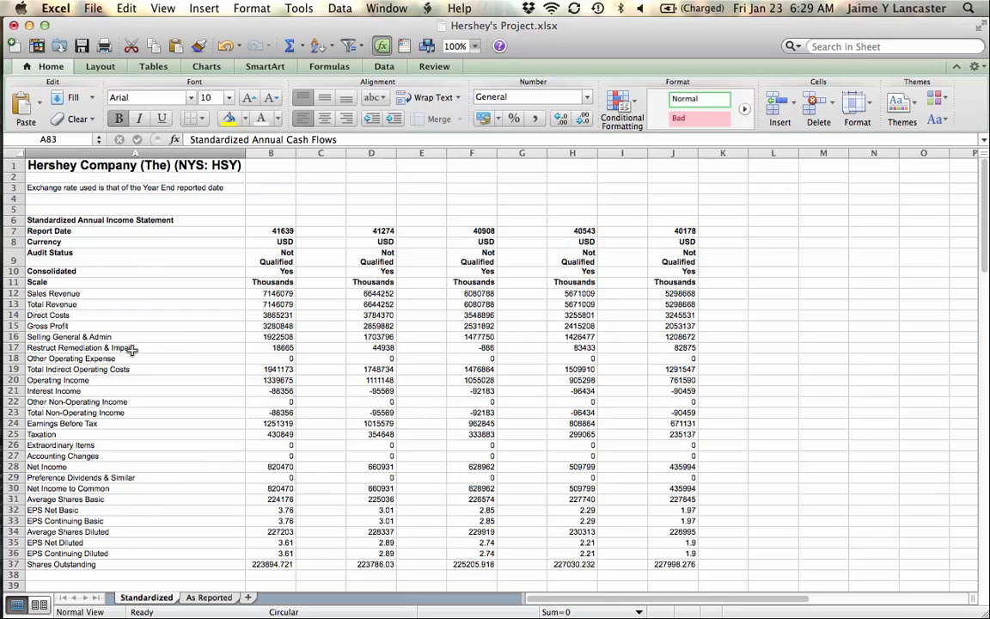
pyautogui.click(210, 598)
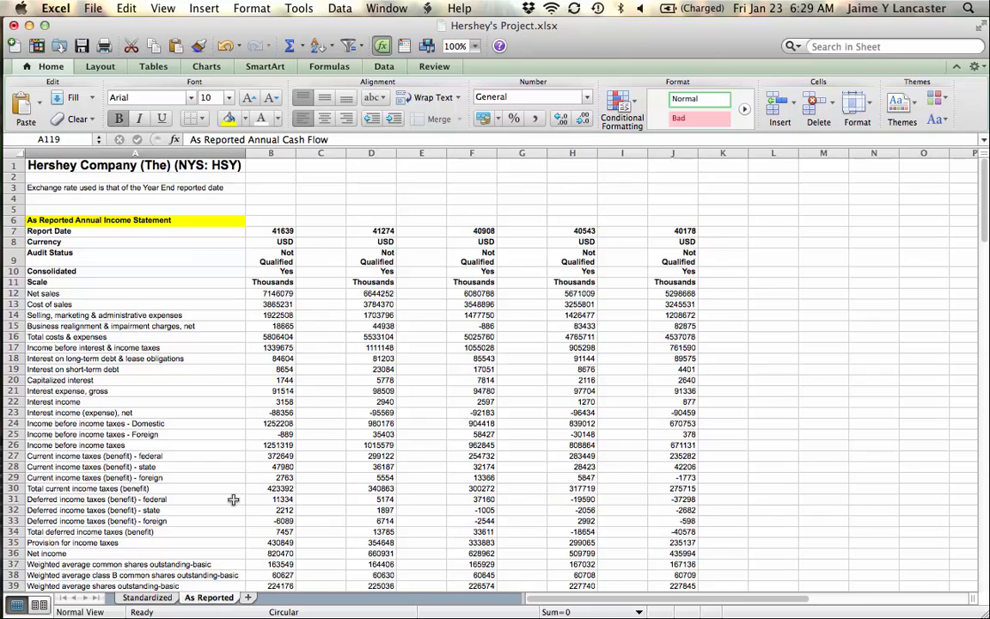
pyautogui.scroll(-15, 233, 499)
pyautogui.scroll(15, 233, 499)
pyautogui.moveTo(7, 456)
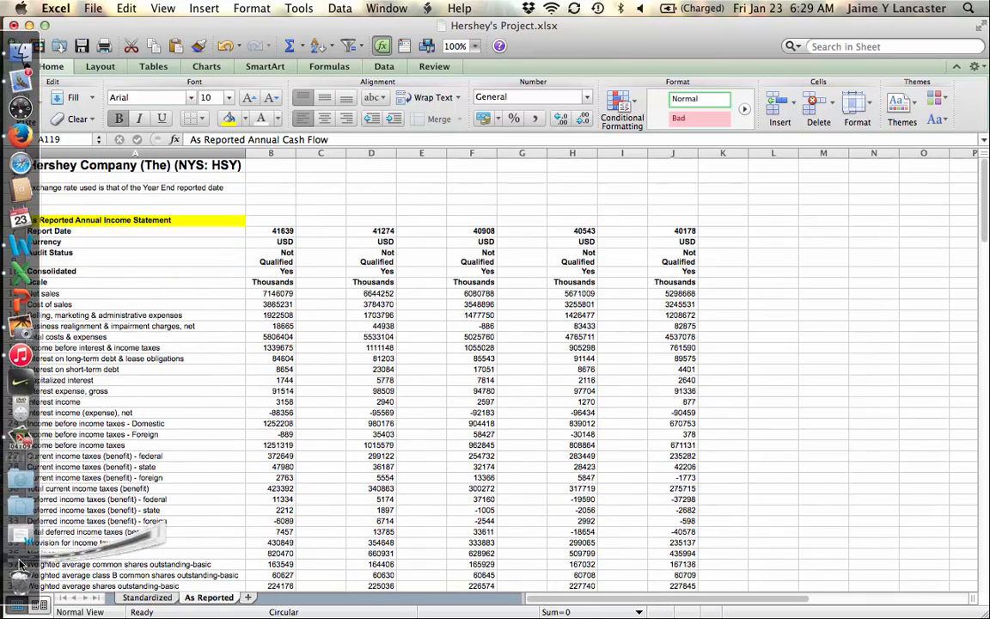